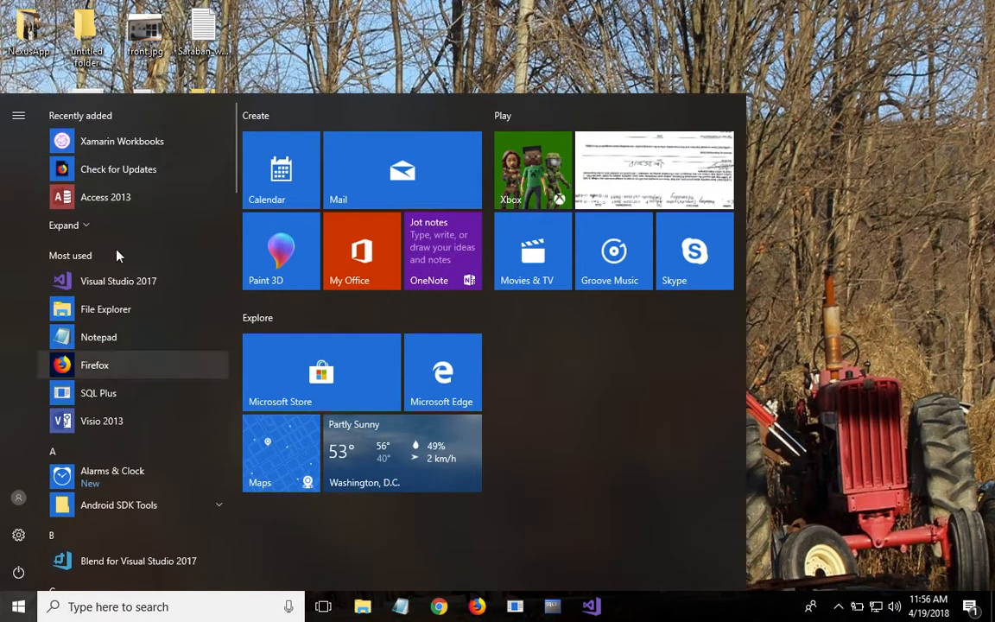
{"action": "left_click", "coordinate": [105, 197]}
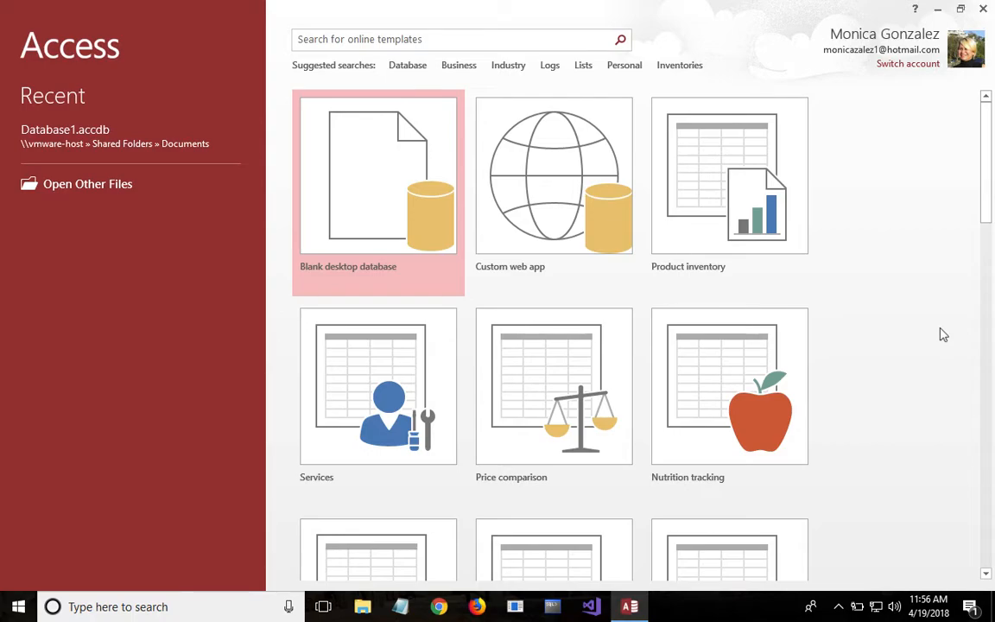
{"action": "scroll", "coordinate": [942, 326], "scroll_direction": "down", "scroll_amount": 2}
{"action": "scroll", "coordinate": [987, 253], "scroll_direction": "down", "scroll_amount": 1}
{"action": "scroll", "coordinate": [988, 268], "scroll_direction": "down", "scroll_amount": 3}
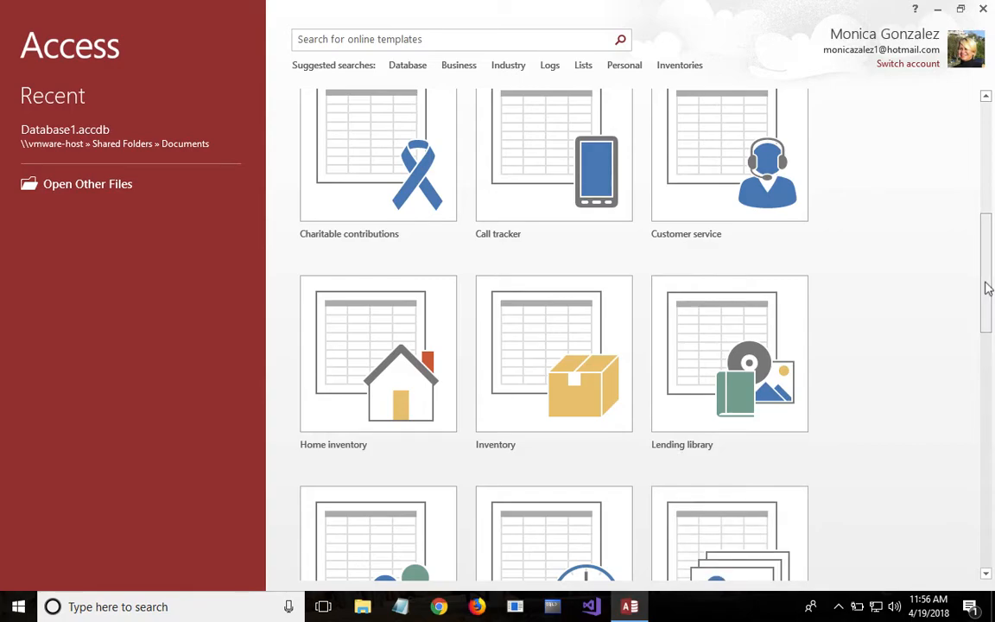
{"action": "left_click_drag", "start_coordinate": [987, 289], "coordinate": [985, 79]}
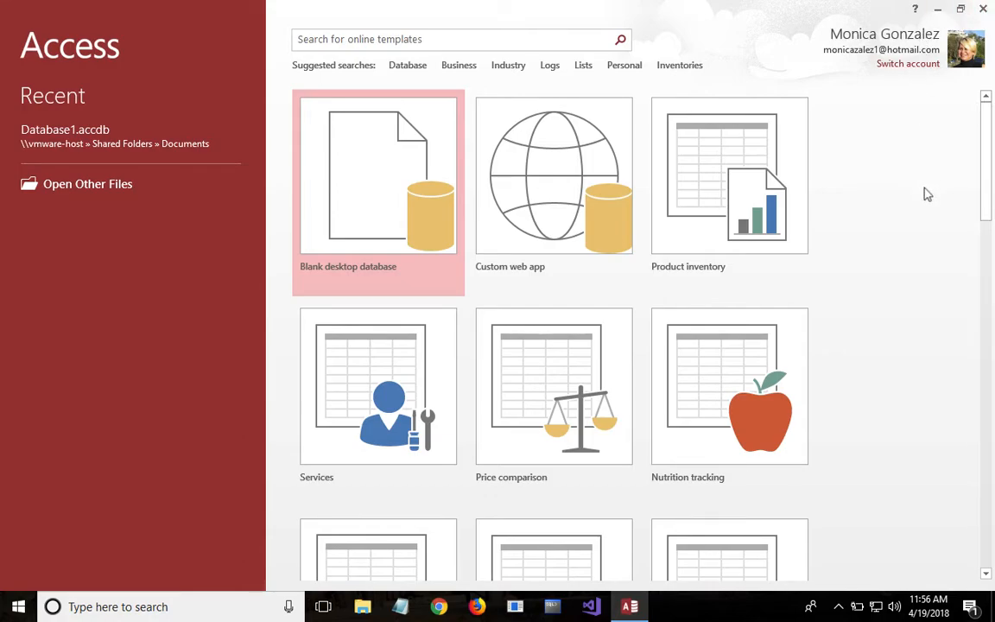
{"action": "double_click", "coordinate": [374, 151]}
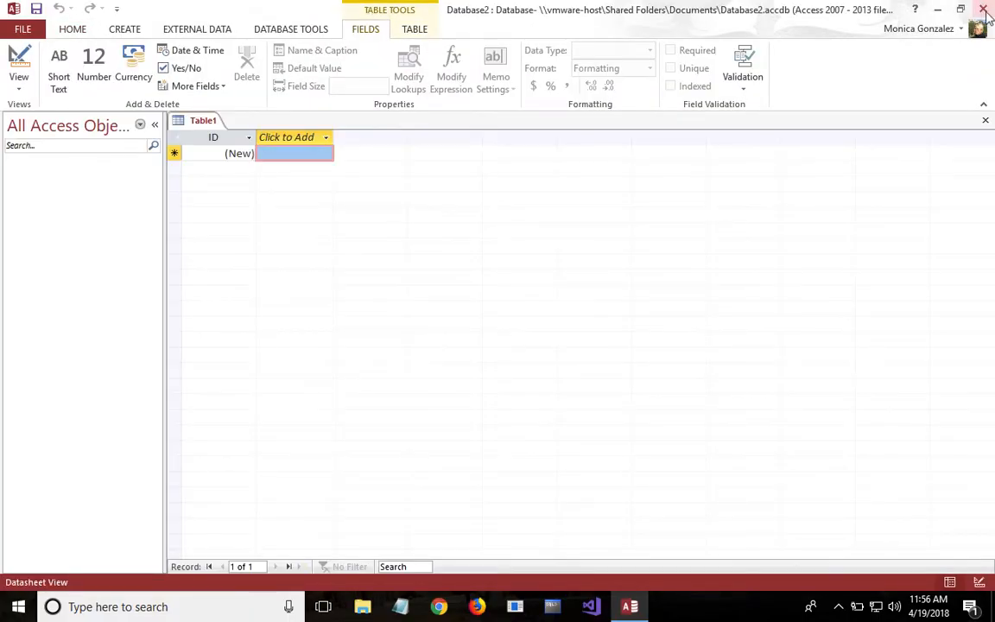
{"action": "left_click", "coordinate": [984, 10]}
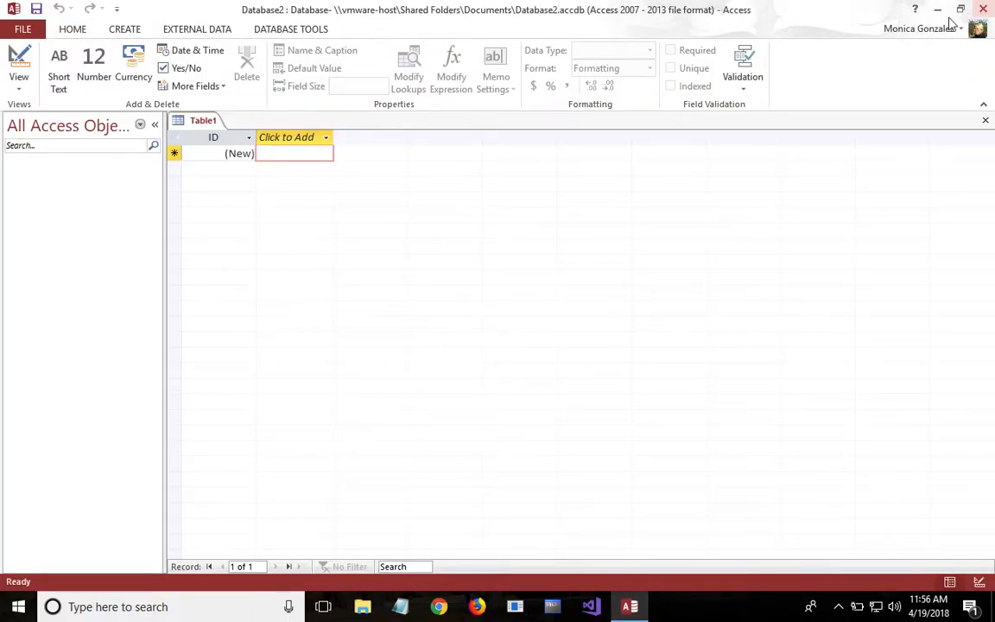
- Start Access 2013 and begin a blank desktop database with the file name Karate.accdb
{"action": "left_click", "coordinate": [17, 608]}
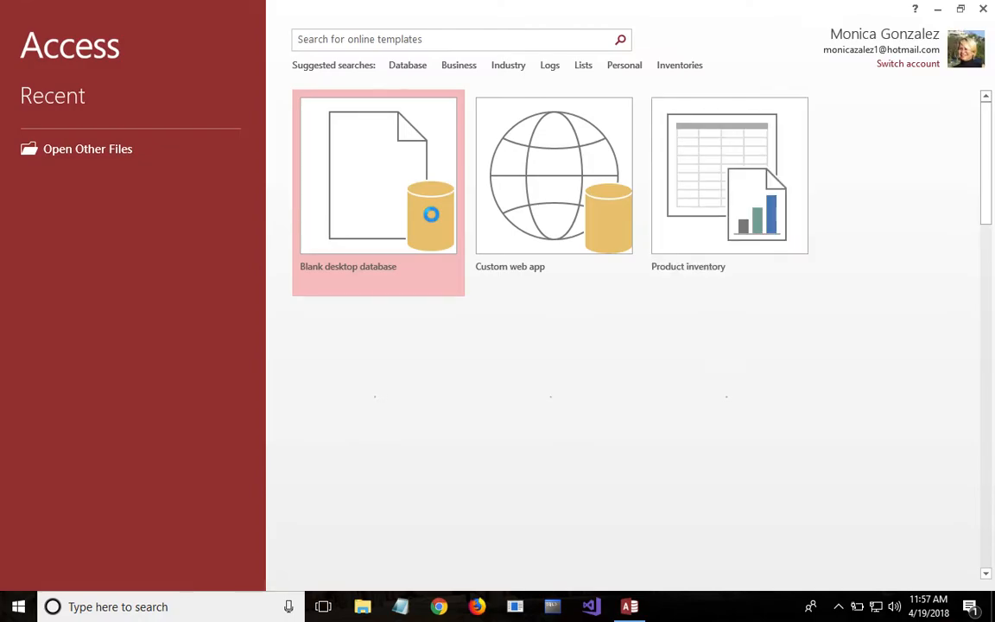
{"action": "left_click", "coordinate": [387, 180]}
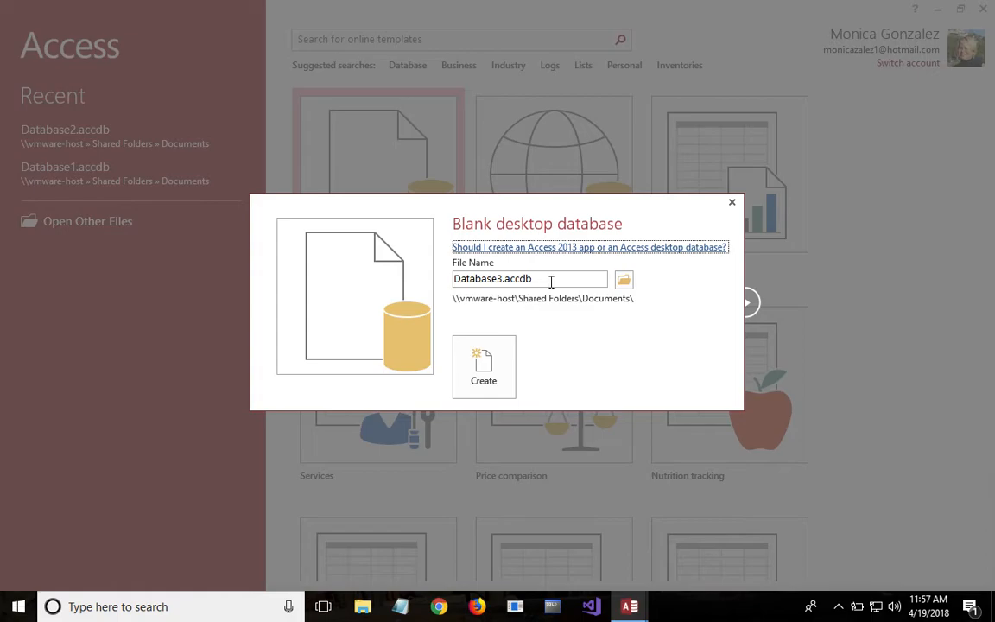
{"action": "left_click", "coordinate": [502, 278]}
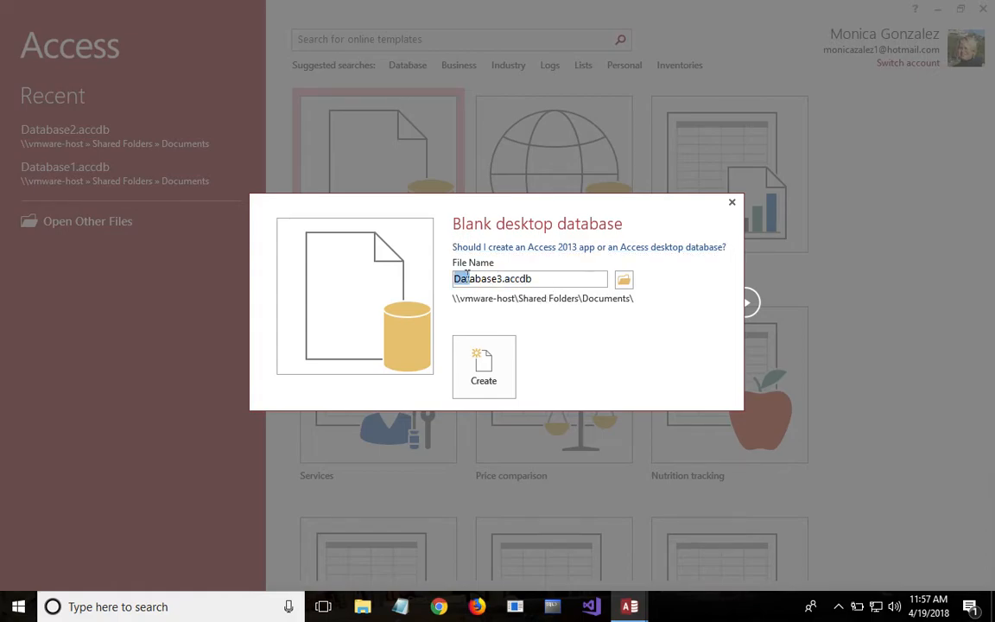
{"action": "left_click_drag", "start_coordinate": [454, 278], "coordinate": [504, 278]}
{"action": "key", "text": "BackSpace"}
{"action": "type", "text": "Karate"}
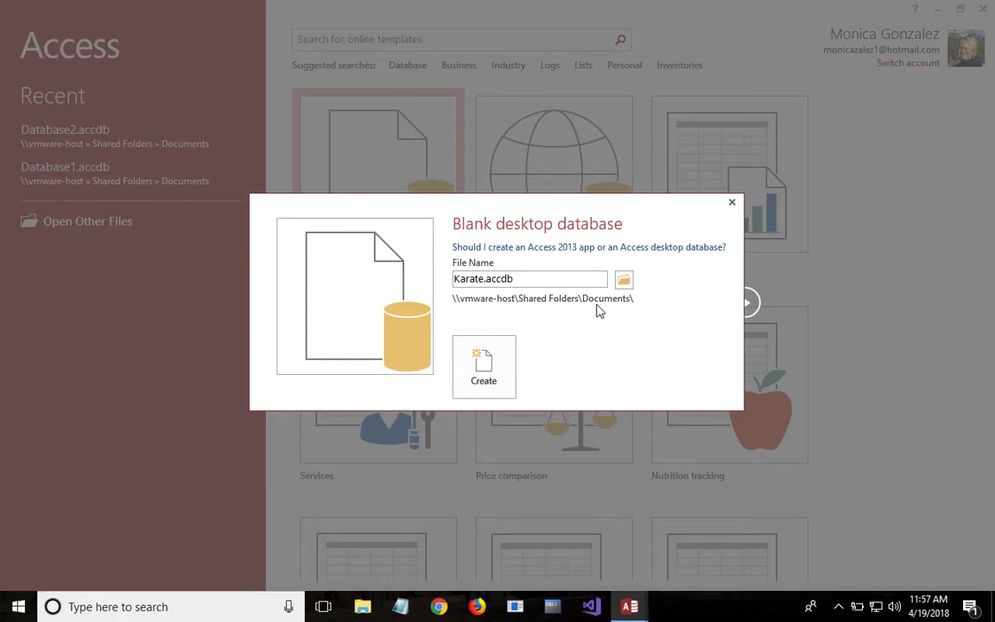
- Set the CST_DB folder inside Documents as the save location and create the database
{"action": "left_click", "coordinate": [624, 282]}
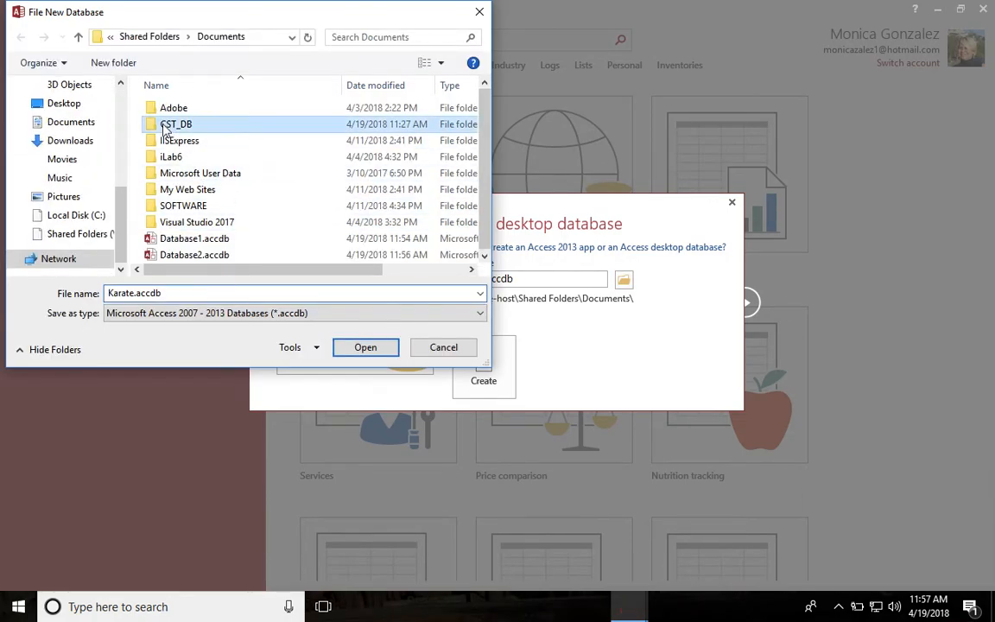
{"action": "left_click", "coordinate": [179, 126]}
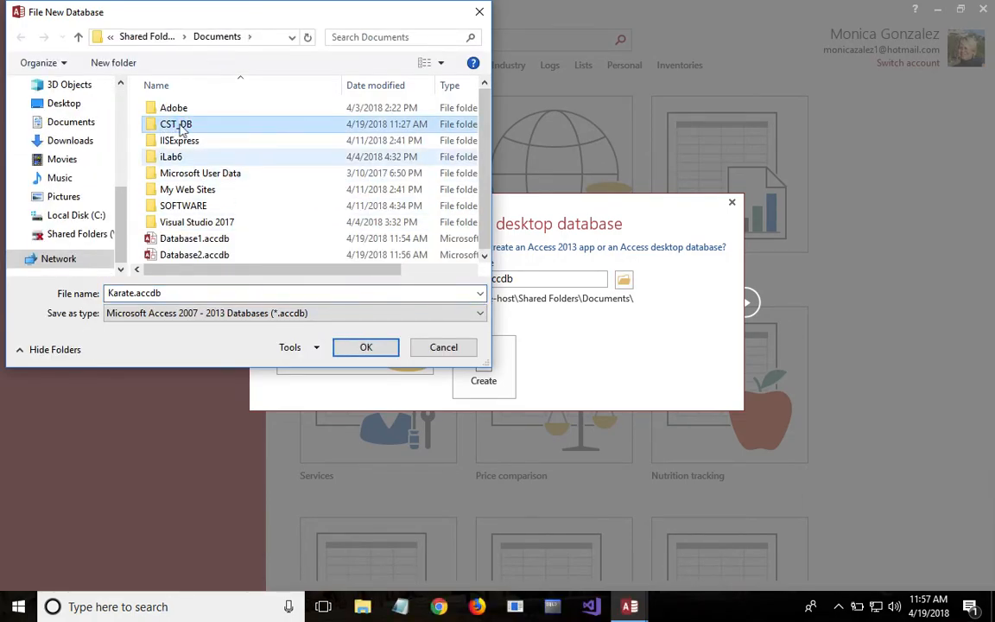
{"action": "double_click", "coordinate": [181, 128]}
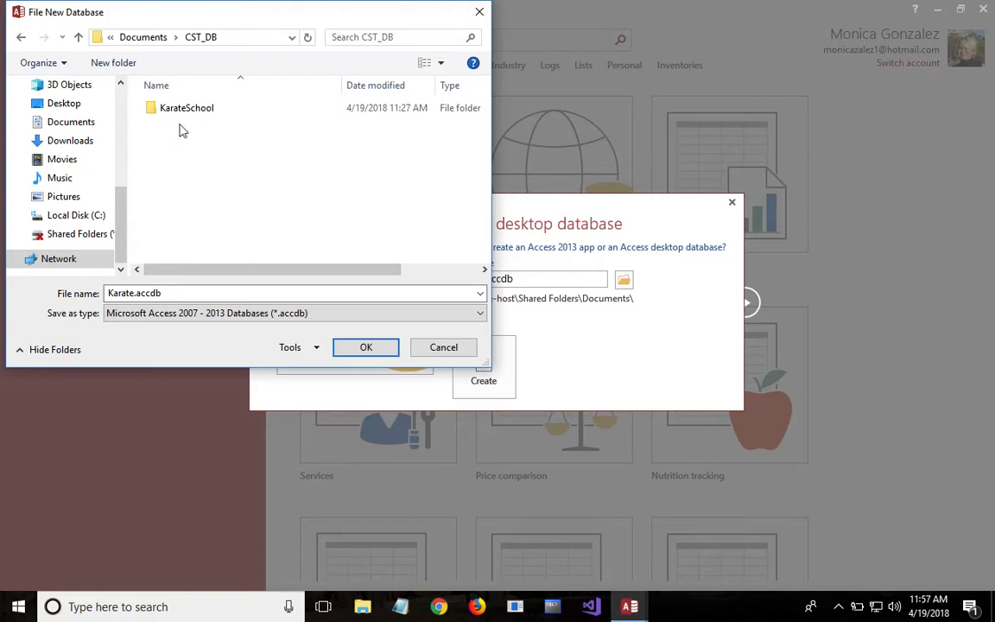
{"action": "left_click", "coordinate": [366, 347]}
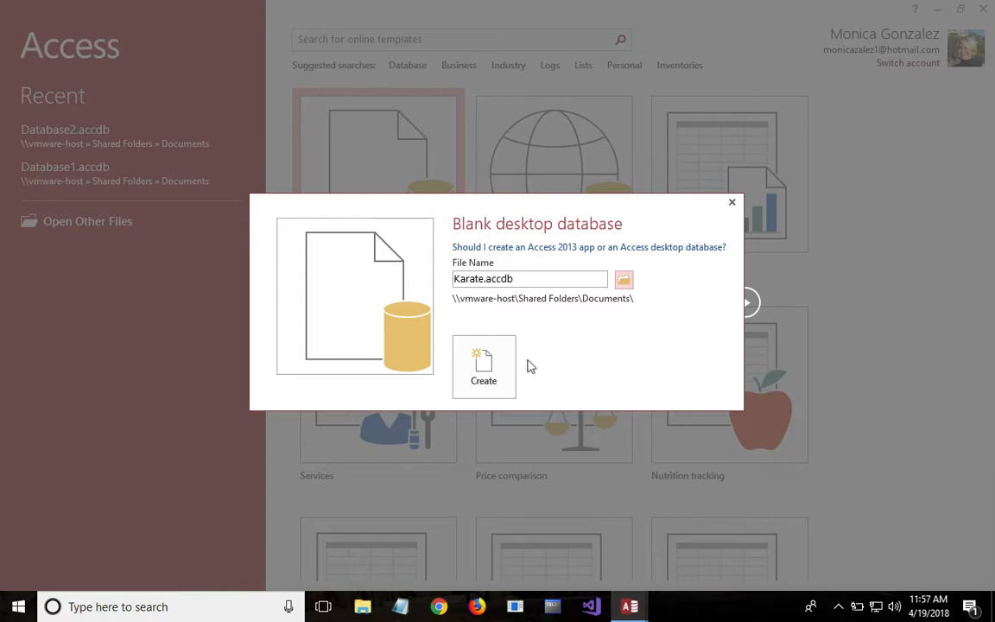
{"action": "left_click", "coordinate": [485, 365]}
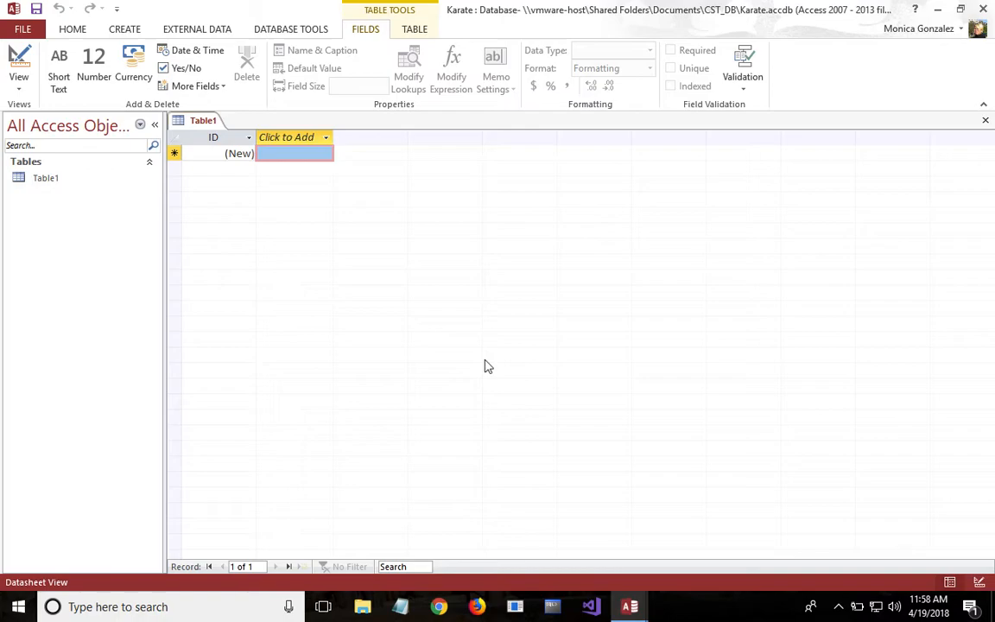
- Switch the new table to Design View, saving it under the name MEMBER
{"action": "left_click", "coordinate": [19, 86]}
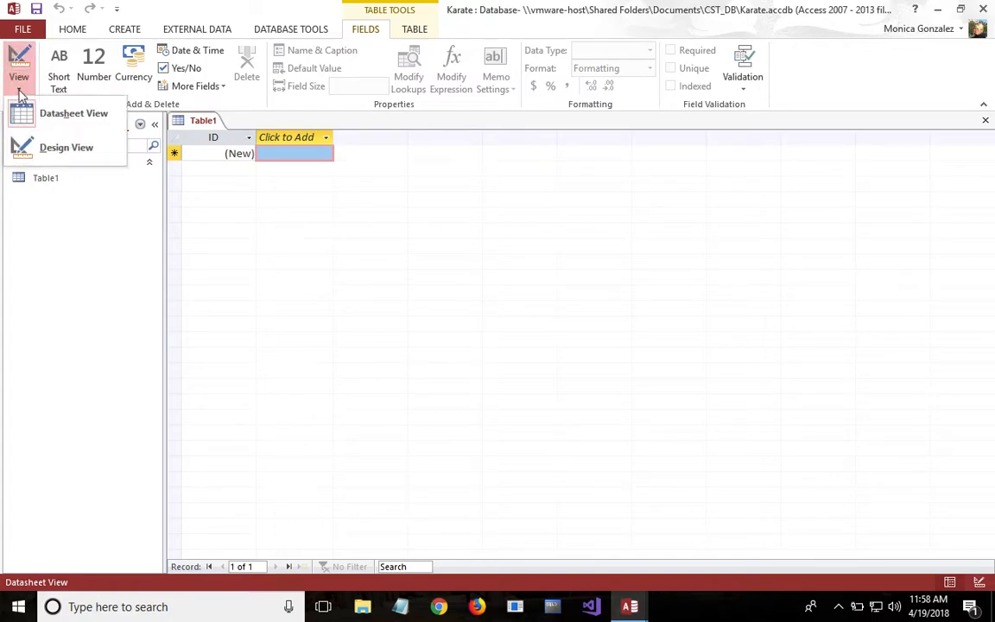
{"action": "left_click", "coordinate": [46, 149]}
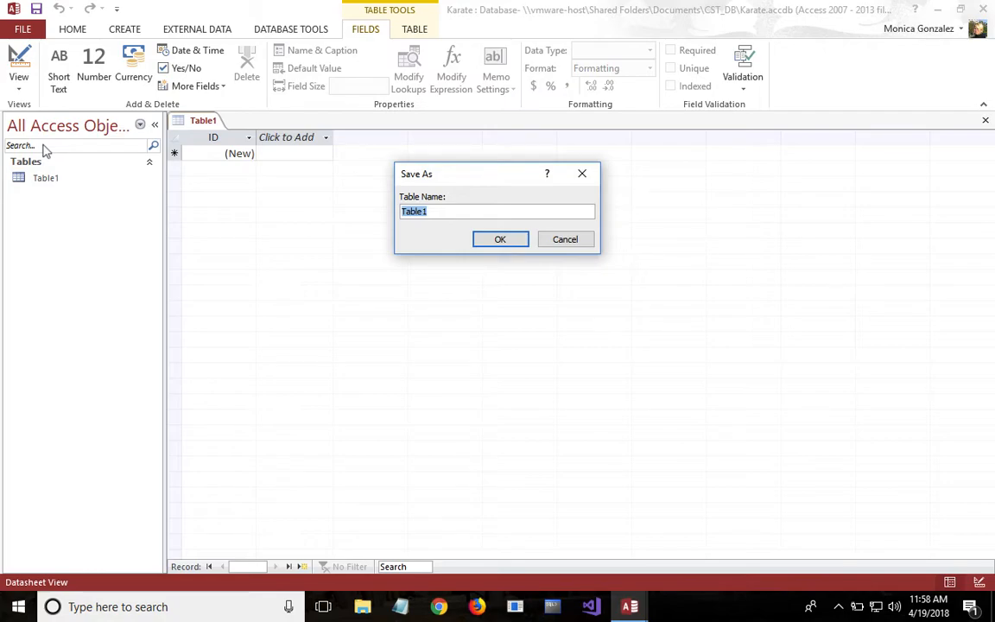
{"action": "type", "text": "MEMBER"}
{"action": "left_click", "coordinate": [498, 240]}
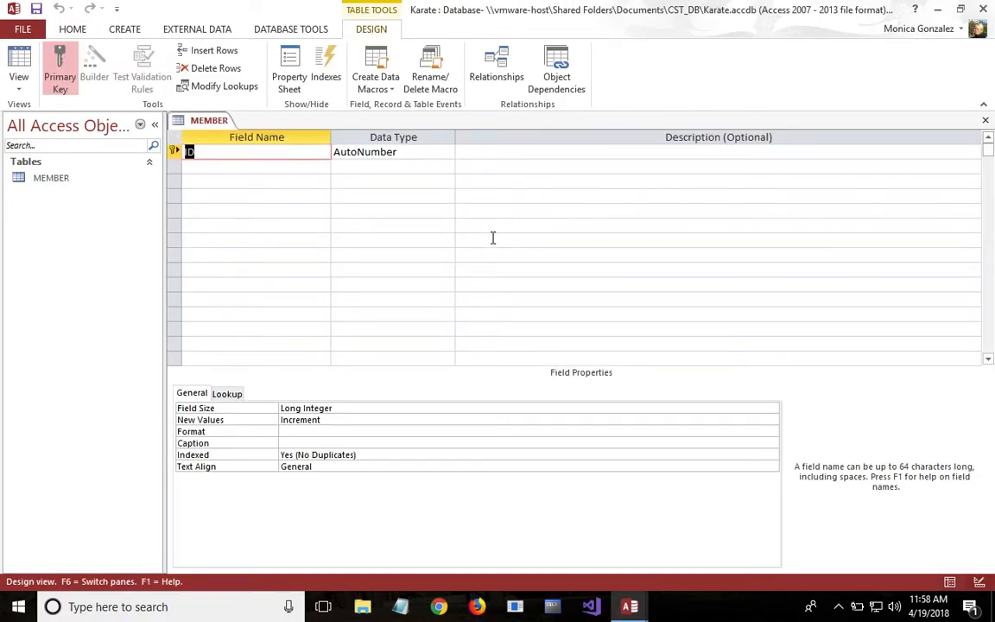
- Rename the table's ID field to Member_id
{"action": "left_click", "coordinate": [314, 156]}
{"action": "key", "text": "BackSpace"}
{"action": "key", "text": "BackSpace"}
{"action": "type", "text": "Member_id"}
- Set the Member_id field's data type to Number and its field size to Integer
{"action": "left_click", "coordinate": [445, 152]}
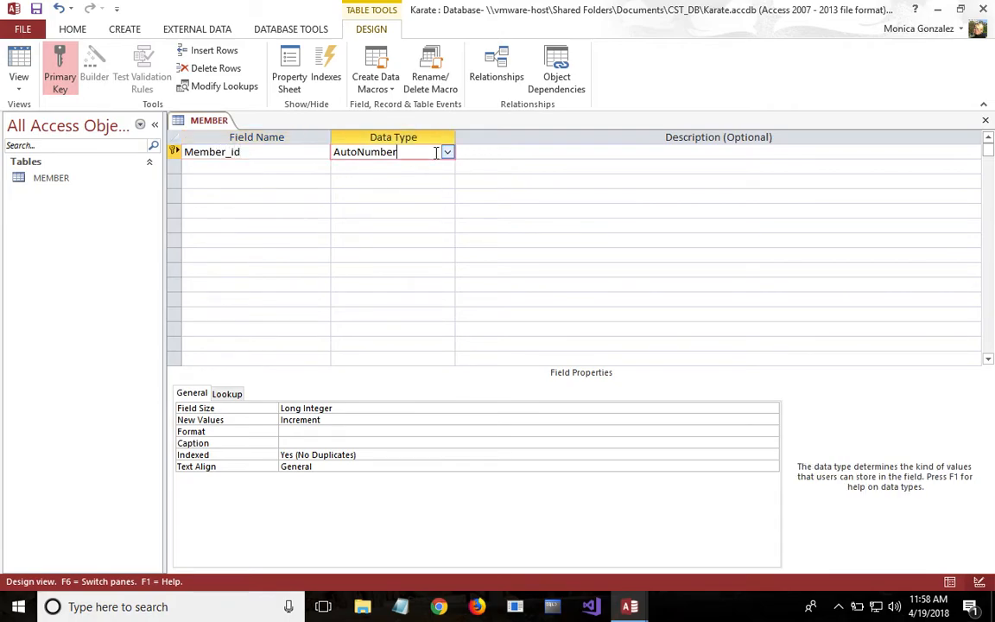
{"action": "left_click", "coordinate": [447, 152]}
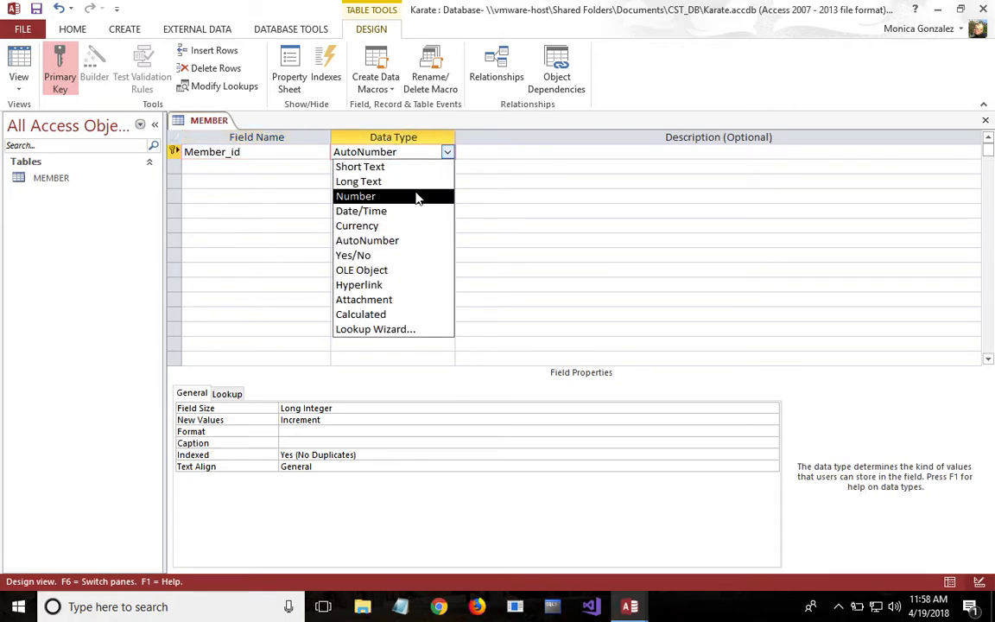
{"action": "left_click", "coordinate": [416, 193]}
{"action": "left_click", "coordinate": [350, 408]}
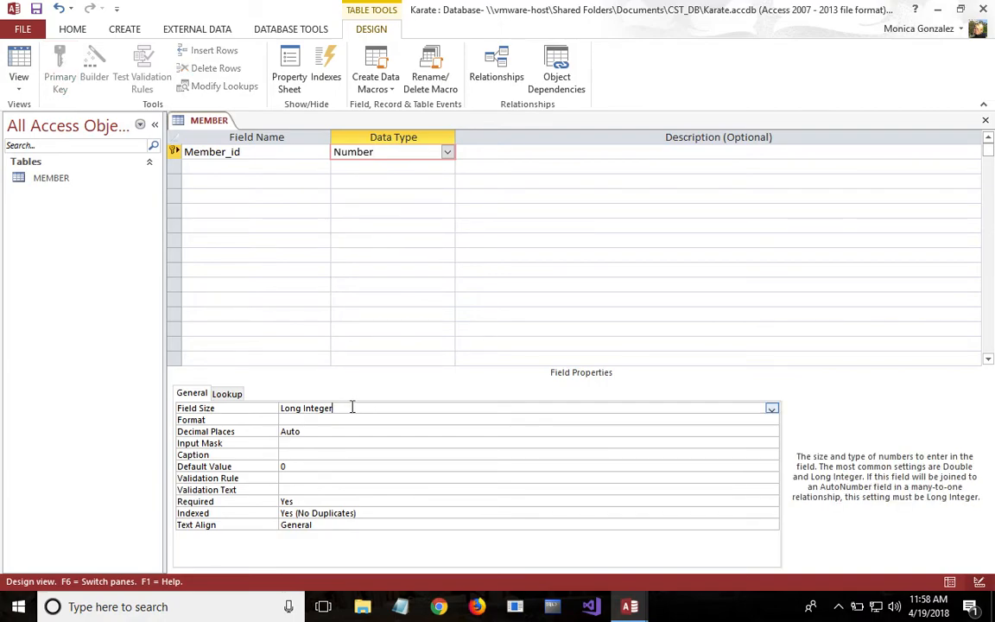
{"action": "left_click", "coordinate": [771, 410]}
{"action": "left_click", "coordinate": [738, 429]}
- Add a field named FirstName with data type Short Text and a field size of 50
{"action": "left_click", "coordinate": [287, 168]}
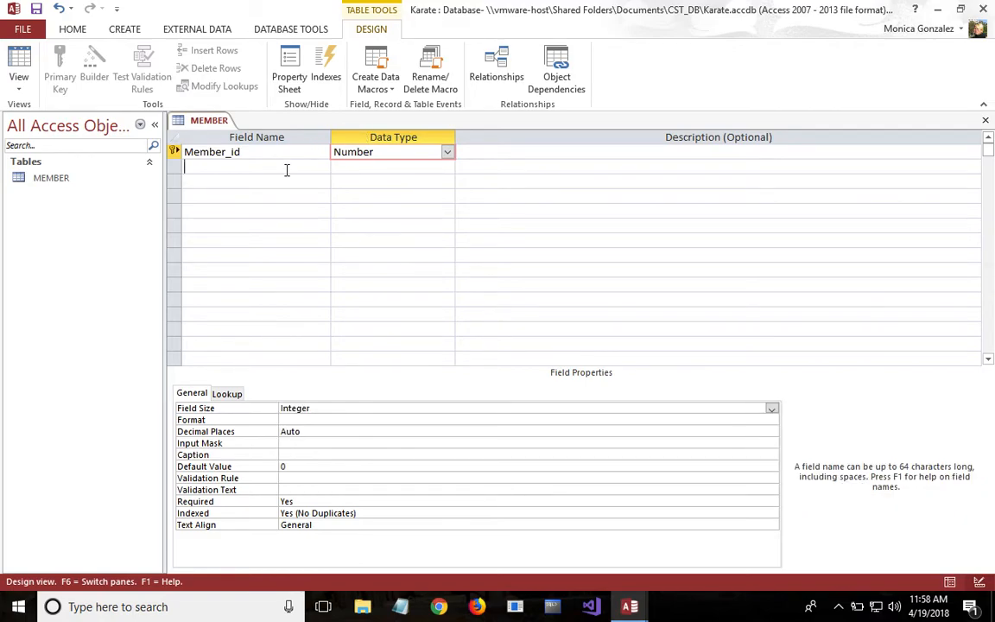
{"action": "type", "text": "FirstN"}
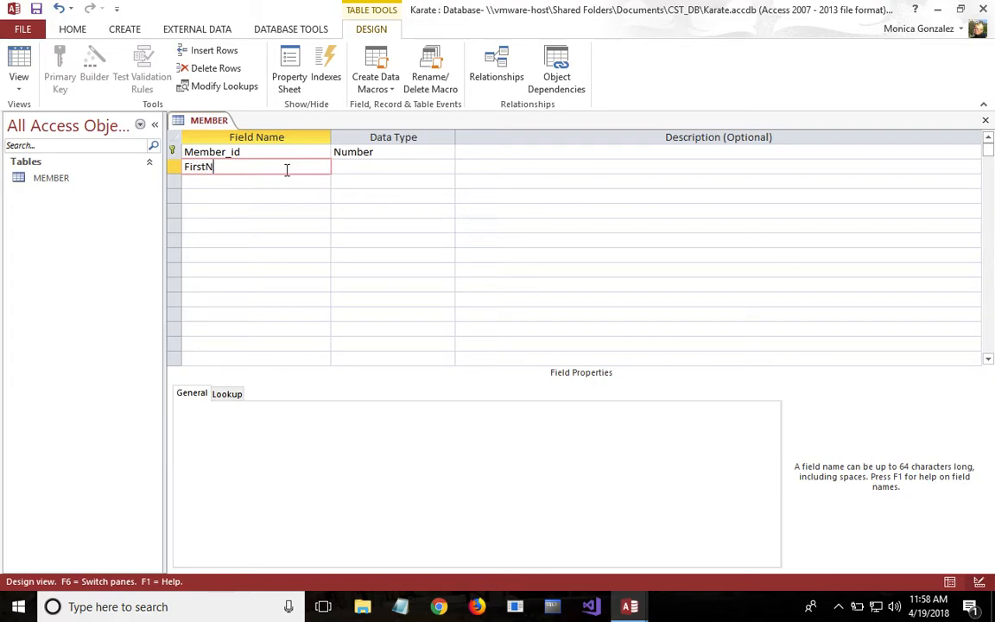
{"action": "type", "text": "ame"}
{"action": "left_click", "coordinate": [420, 165]}
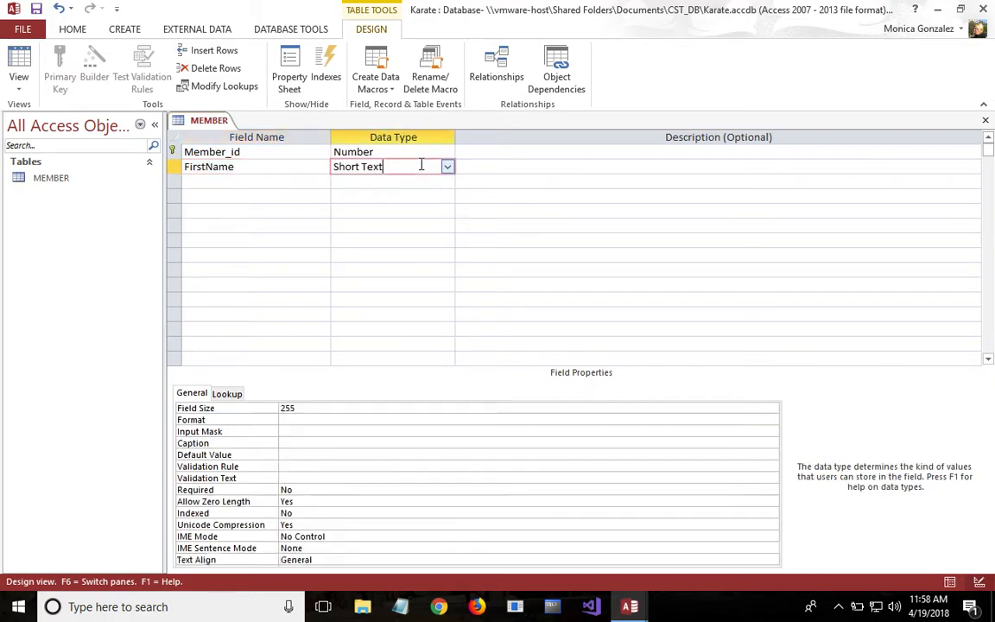
{"action": "left_click", "coordinate": [447, 168]}
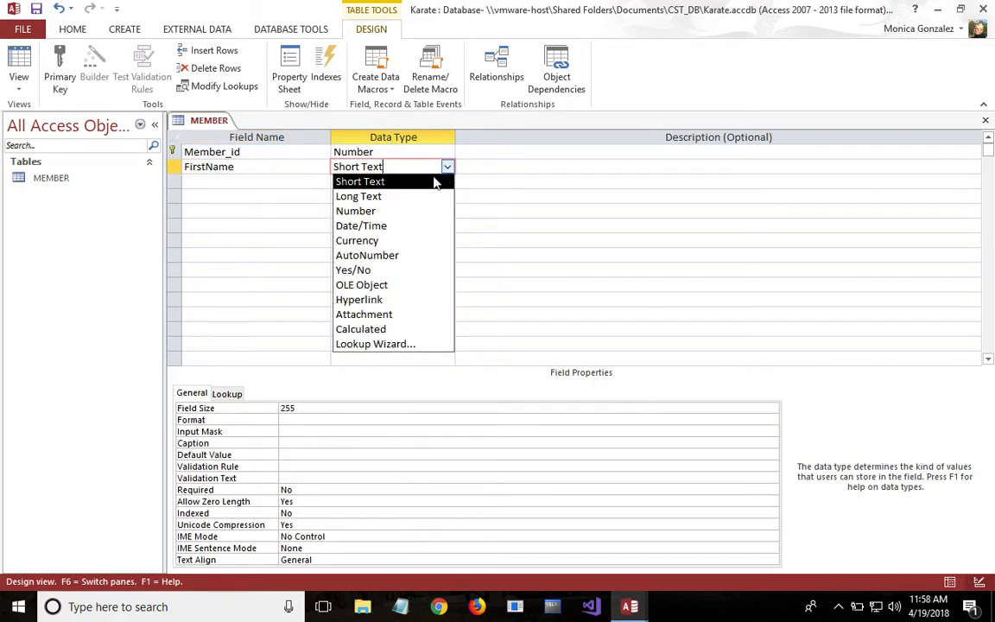
{"action": "left_click", "coordinate": [427, 182]}
{"action": "left_click", "coordinate": [307, 409]}
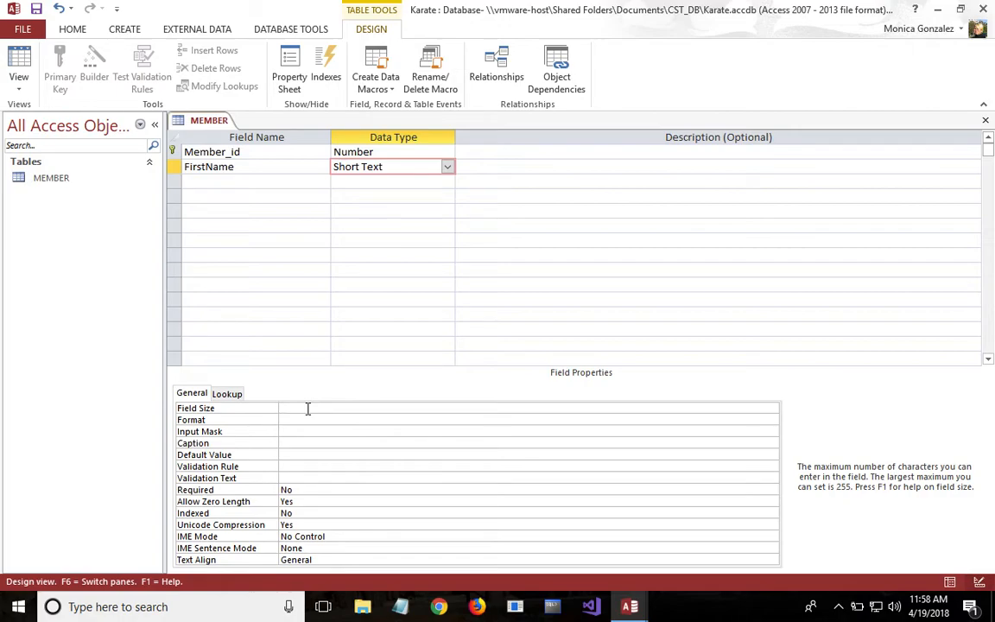
{"action": "type", "text": "50"}
- Add a field named LastName with data type Short Text and a field size of 50
{"action": "left_click", "coordinate": [244, 179]}
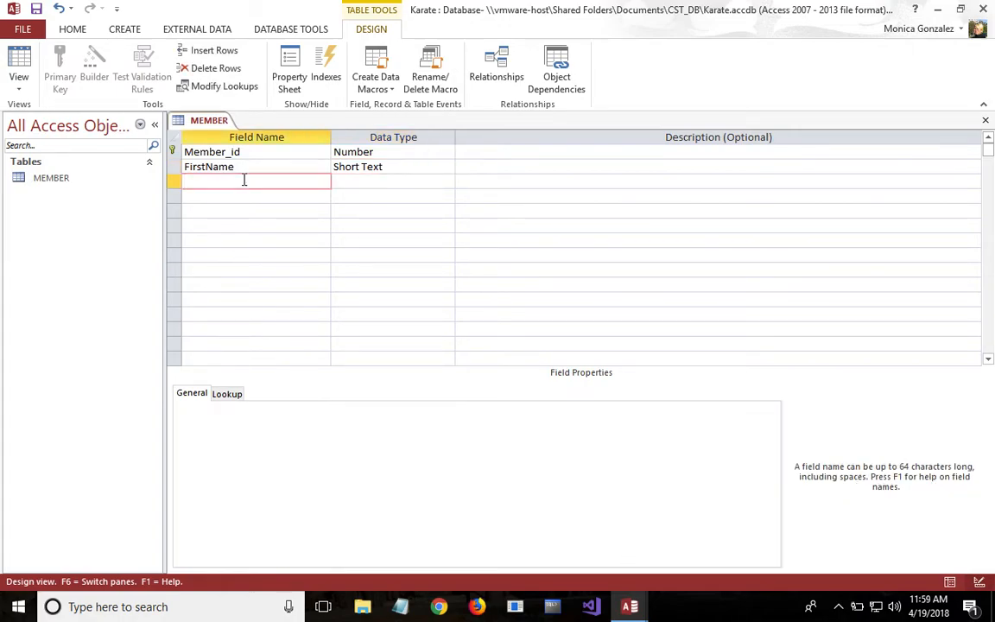
{"action": "type", "text": "LastName"}
{"action": "left_click", "coordinate": [374, 180]}
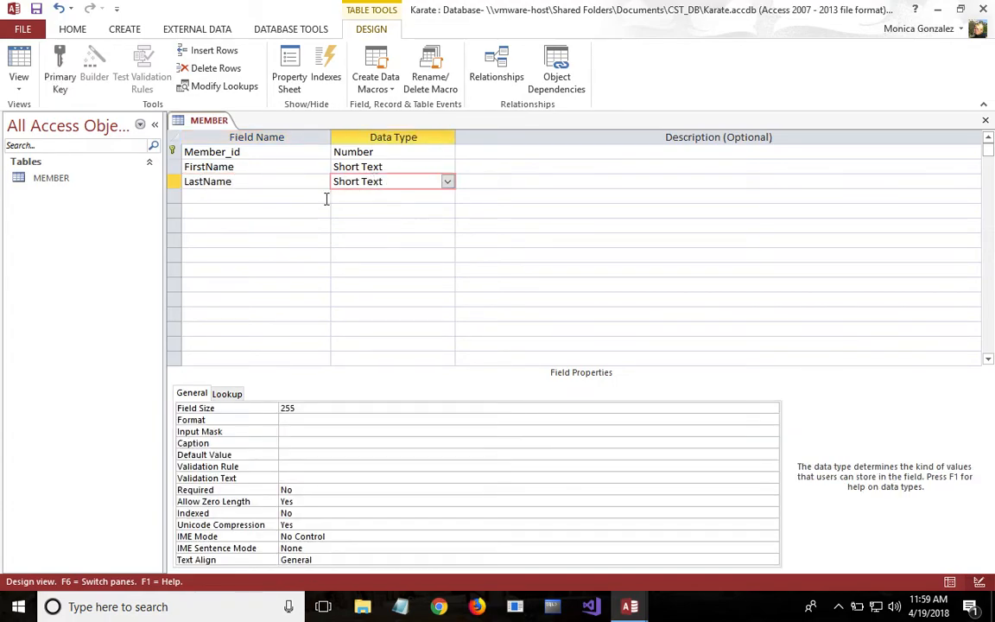
{"action": "double_click", "coordinate": [288, 407]}
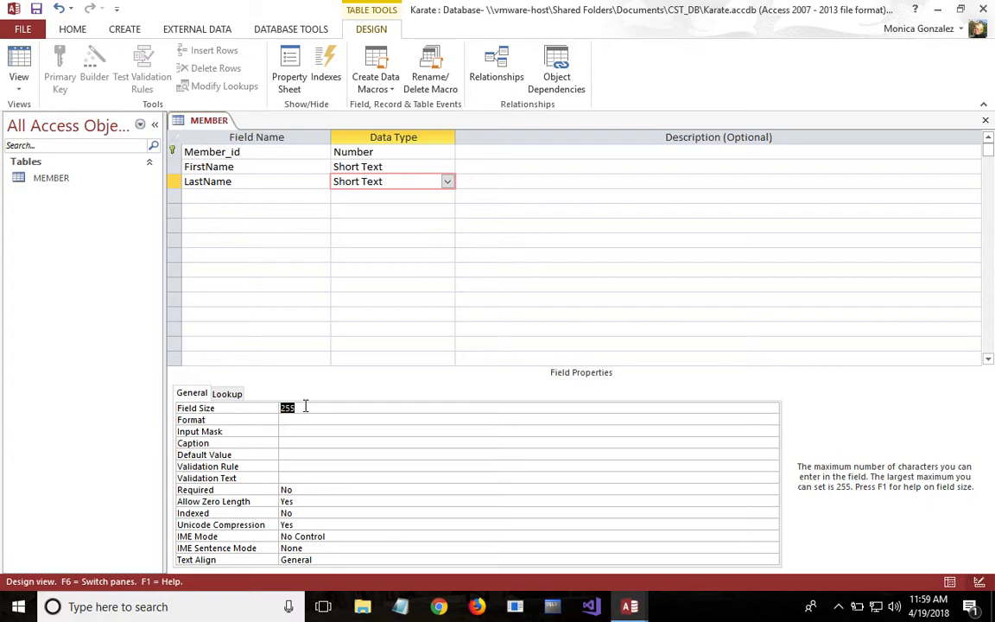
{"action": "type", "text": "50"}
- Add a field named Phone with data type Short Text and a field size of 12
{"action": "left_click", "coordinate": [268, 196]}
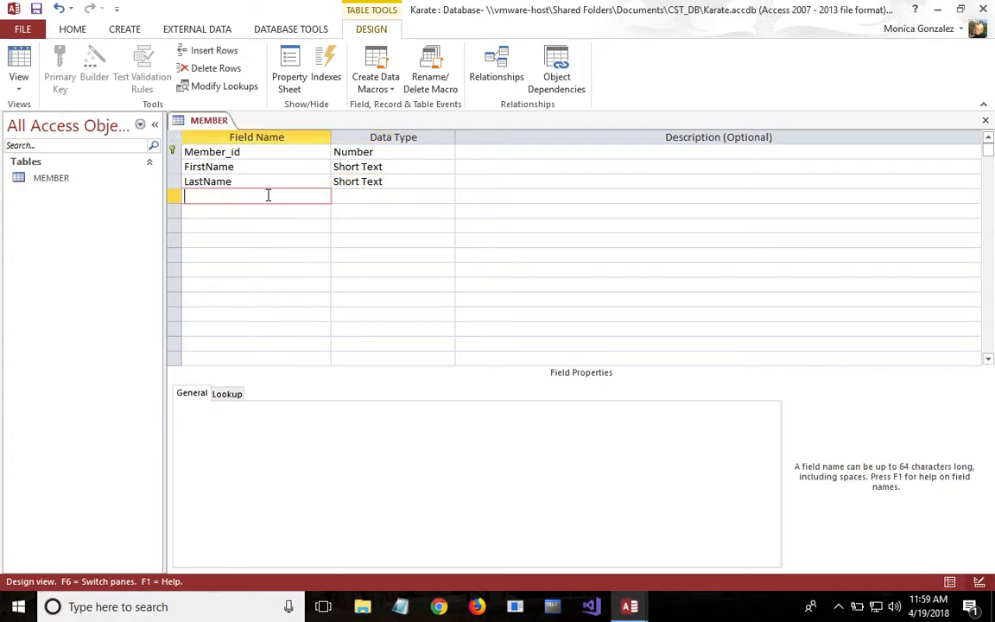
{"action": "type", "text": "Phone"}
{"action": "left_click", "coordinate": [386, 200]}
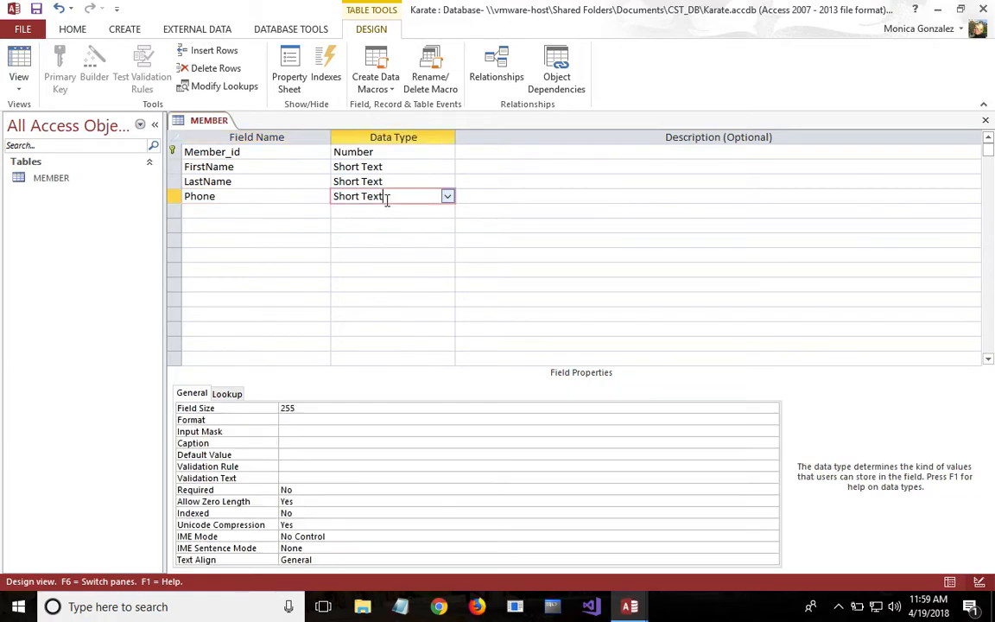
{"action": "left_click", "coordinate": [315, 408]}
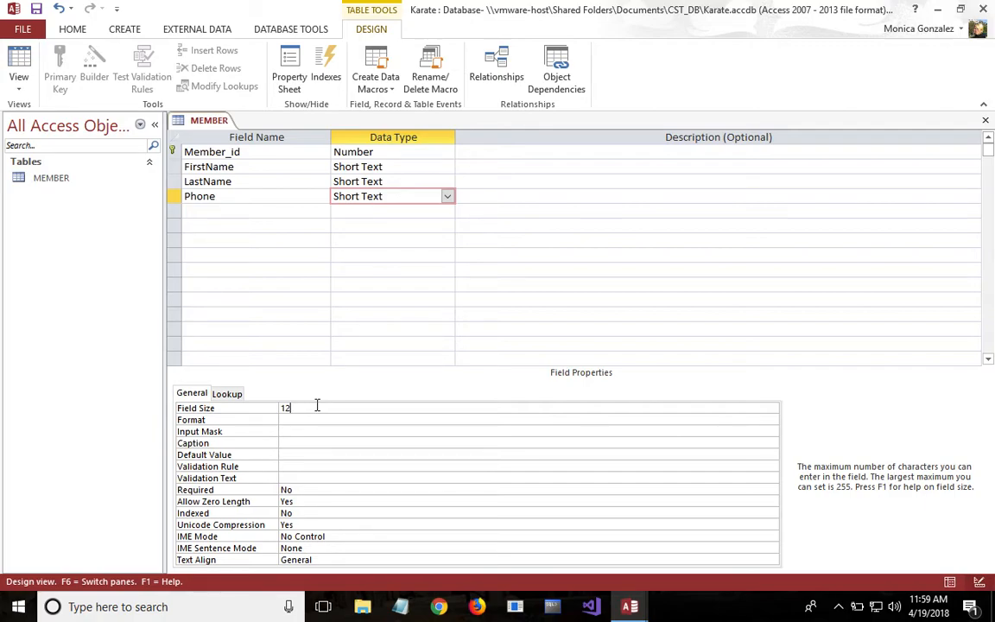
- Add a field named Email with data type Short Text and a field size of 50
{"action": "left_click", "coordinate": [256, 211]}
{"action": "type", "text": "Email"}
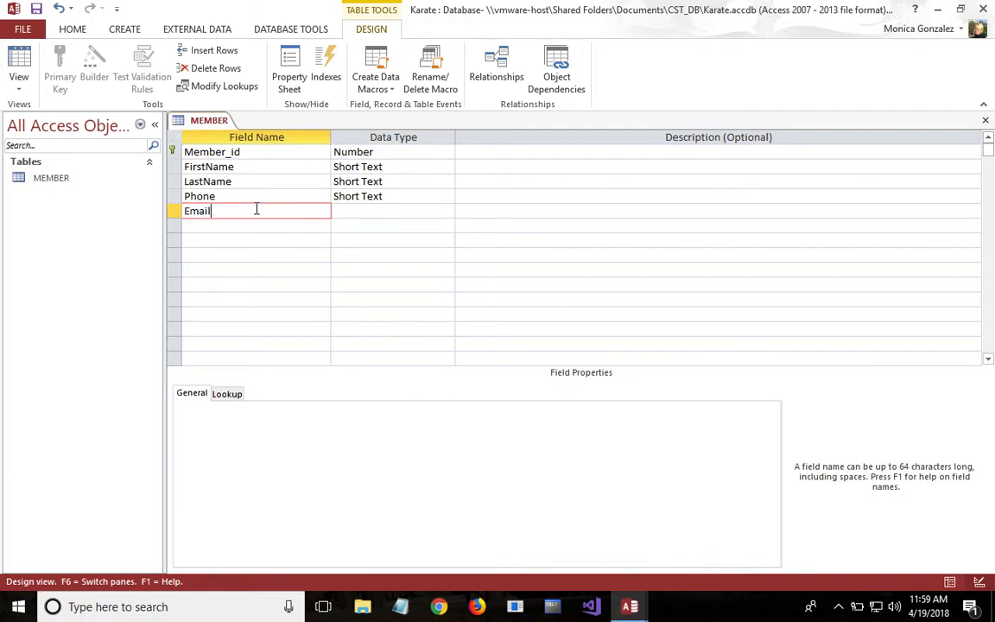
{"action": "left_click", "coordinate": [363, 212]}
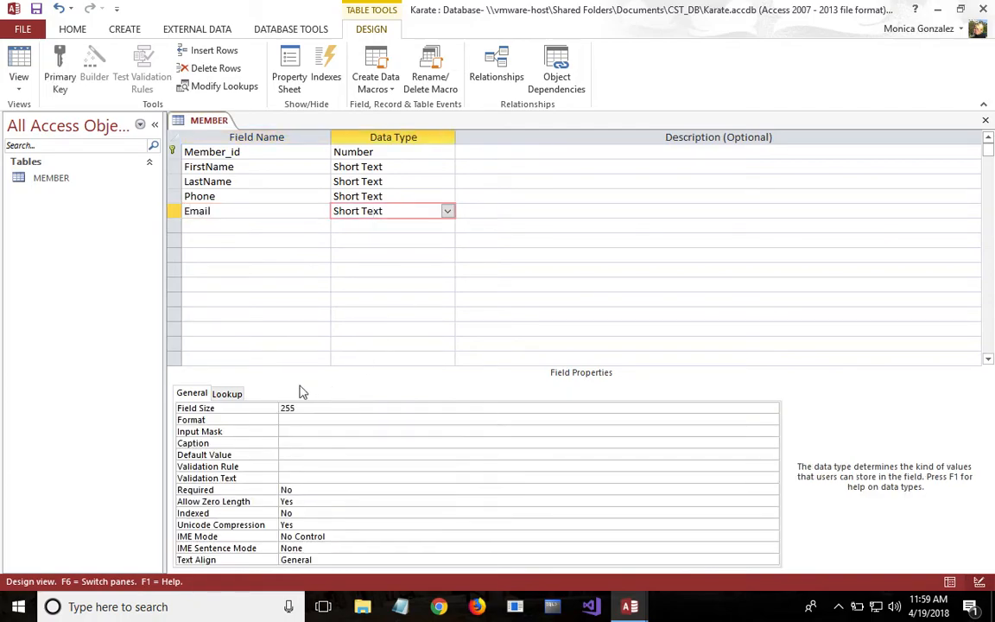
{"action": "left_click", "coordinate": [302, 407]}
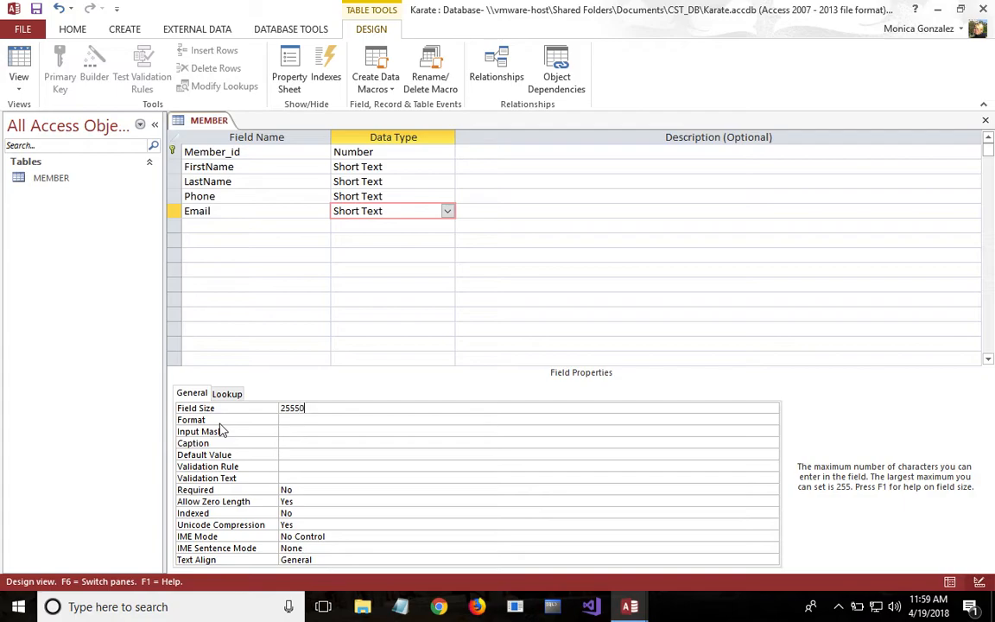
{"action": "left_click", "coordinate": [251, 226]}
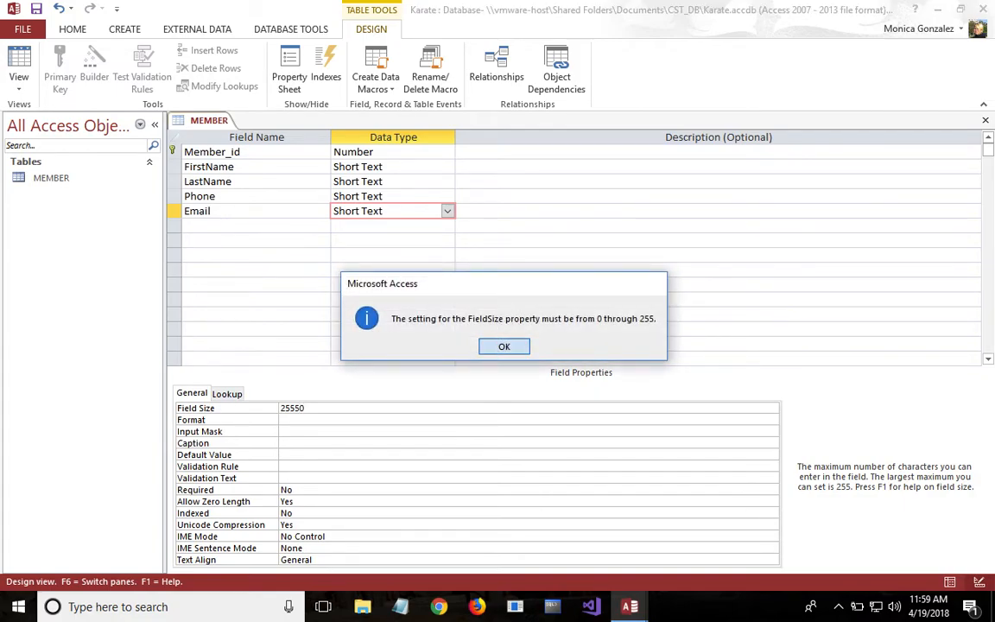
{"action": "left_click", "coordinate": [499, 348]}
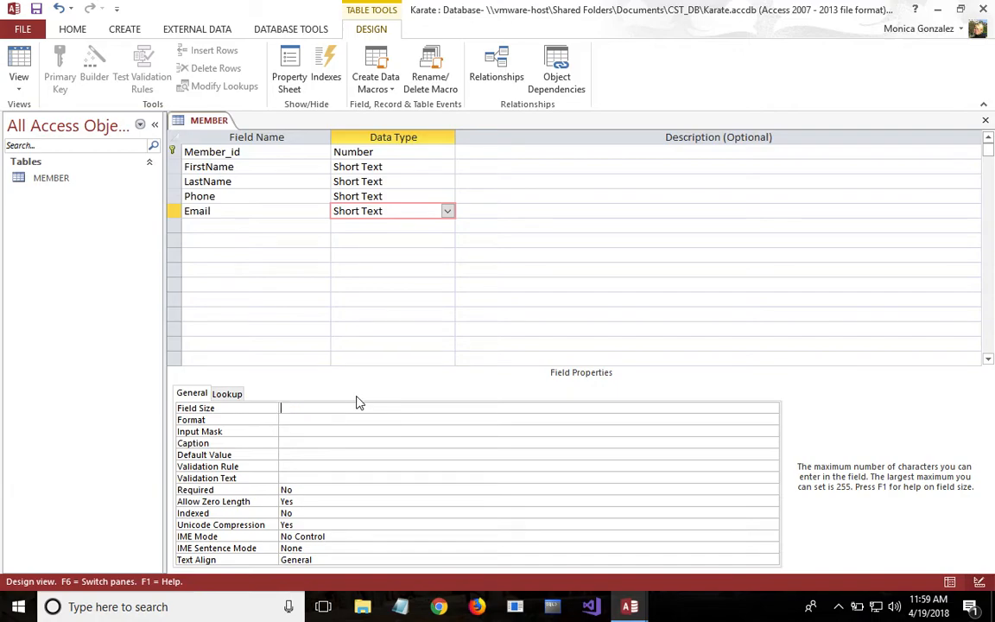
{"action": "type", "text": "0"}
- Add a field named Date_Joined with data type Date/Time and close the MEMBER table
{"action": "left_click", "coordinate": [239, 227]}
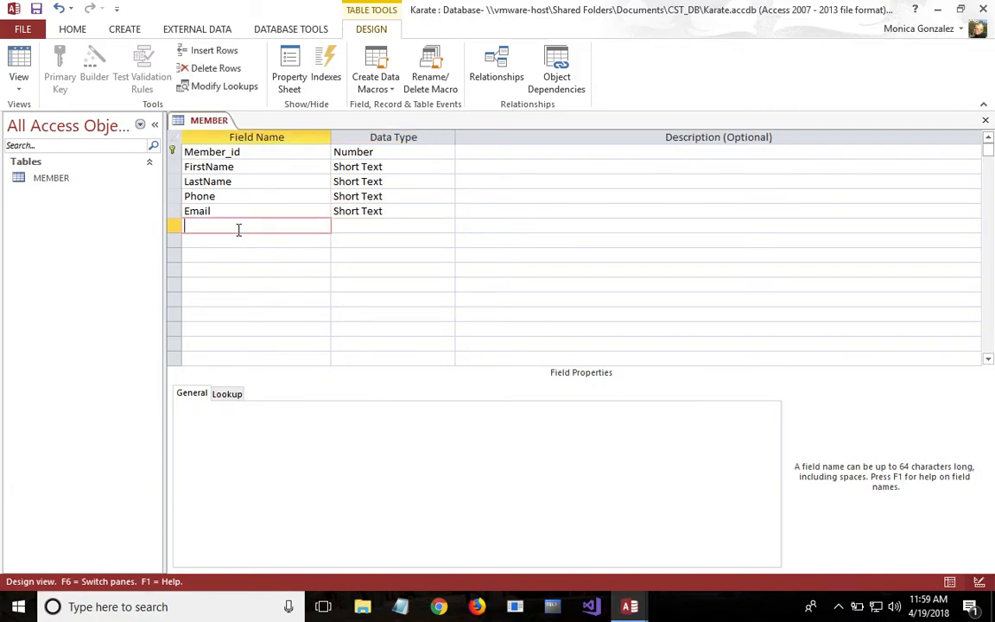
{"action": "type", "text": "Date_Joined"}
{"action": "left_click", "coordinate": [351, 225]}
{"action": "left_click", "coordinate": [448, 228]}
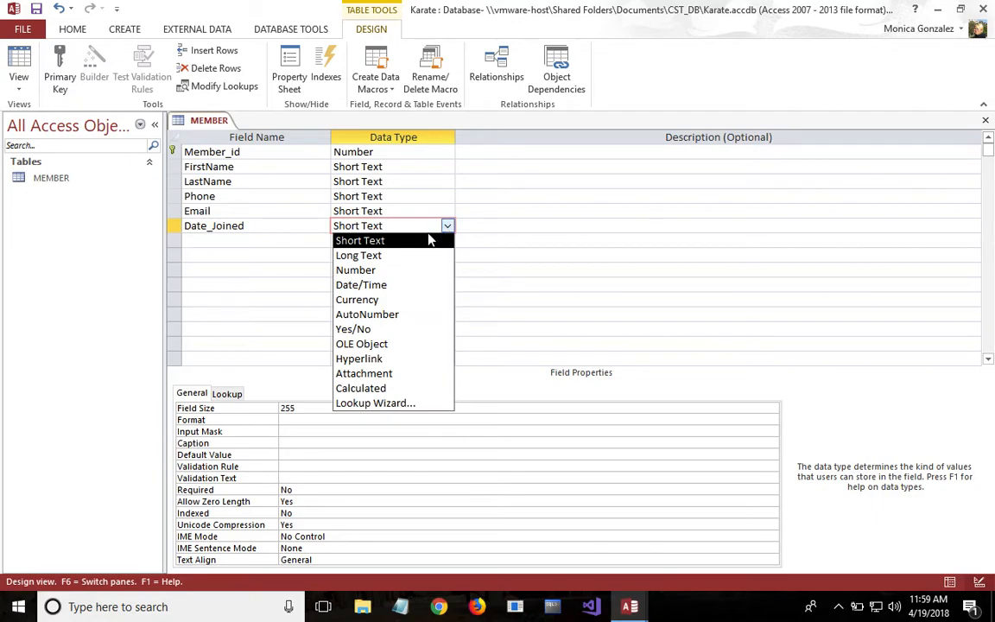
{"action": "left_click", "coordinate": [398, 284]}
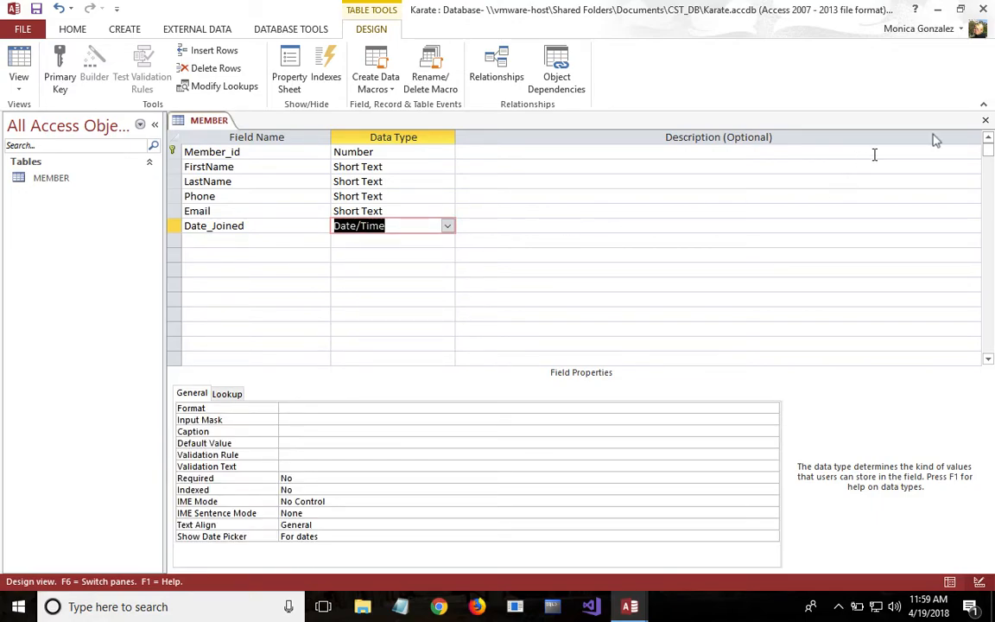
{"action": "left_click", "coordinate": [986, 121]}
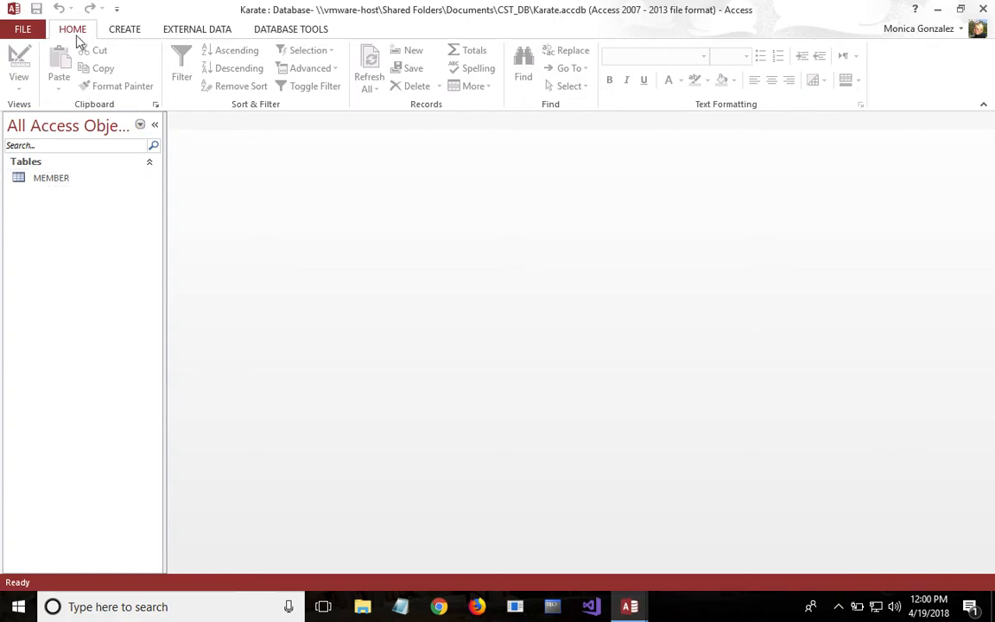
- Create a new table and switch it to Design View, saving it as PAYMENT
{"action": "left_click", "coordinate": [124, 30]}
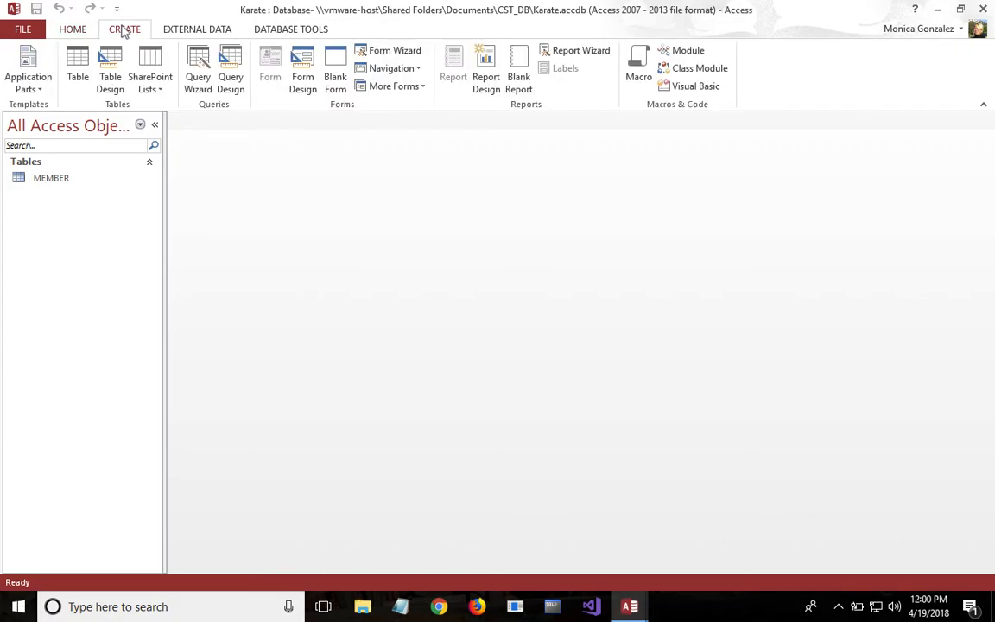
{"action": "left_click", "coordinate": [76, 67]}
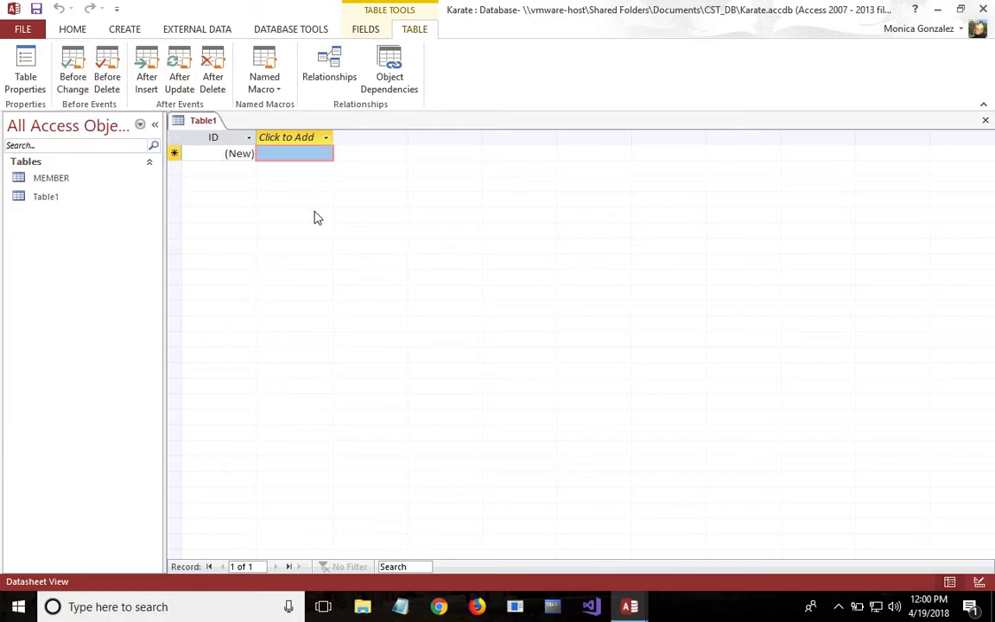
{"action": "left_click", "coordinate": [73, 29]}
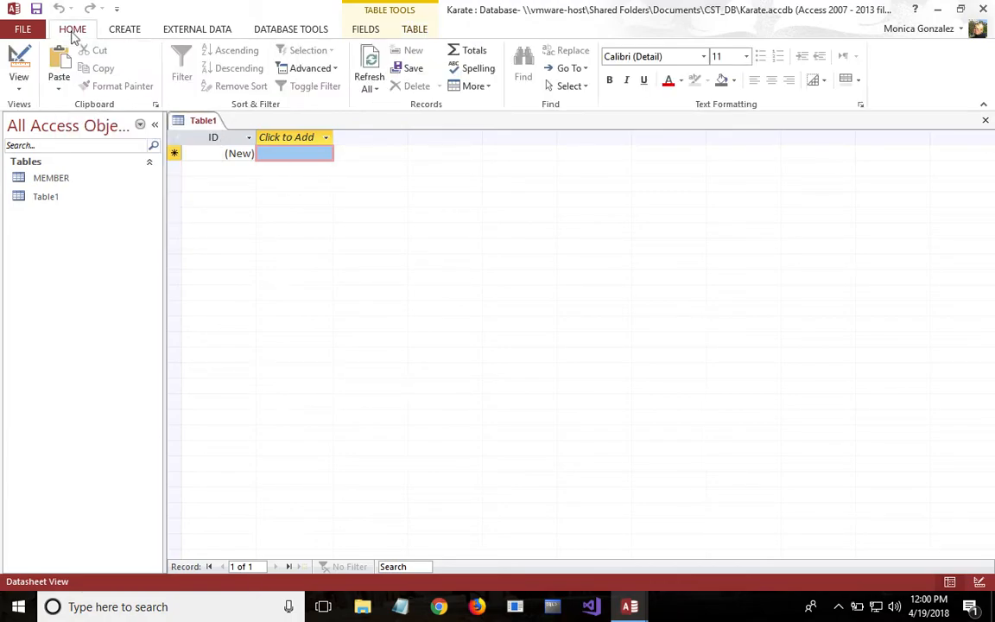
{"action": "left_click", "coordinate": [19, 87]}
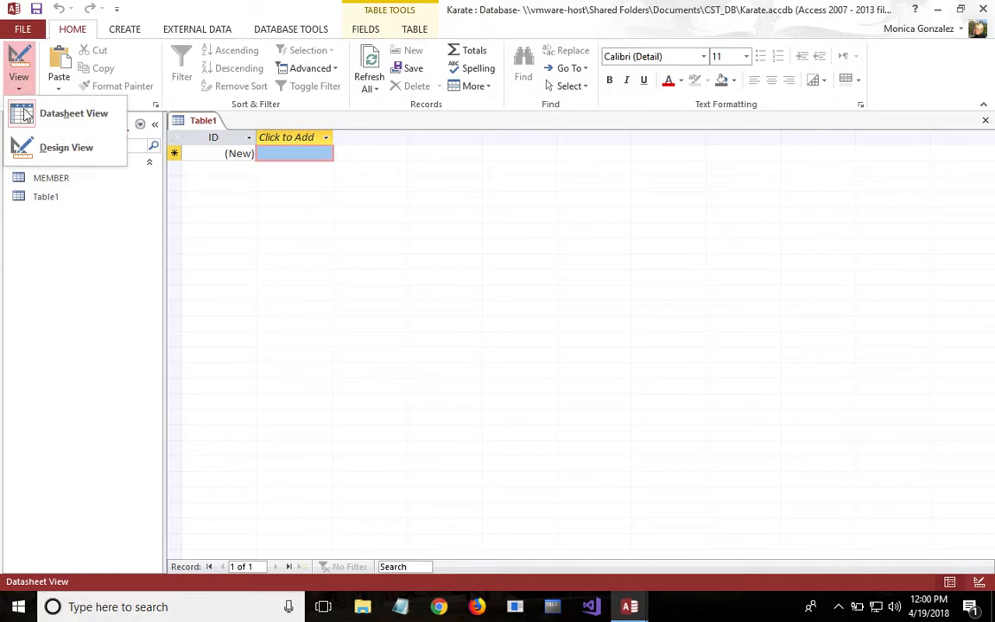
{"action": "left_click", "coordinate": [36, 148]}
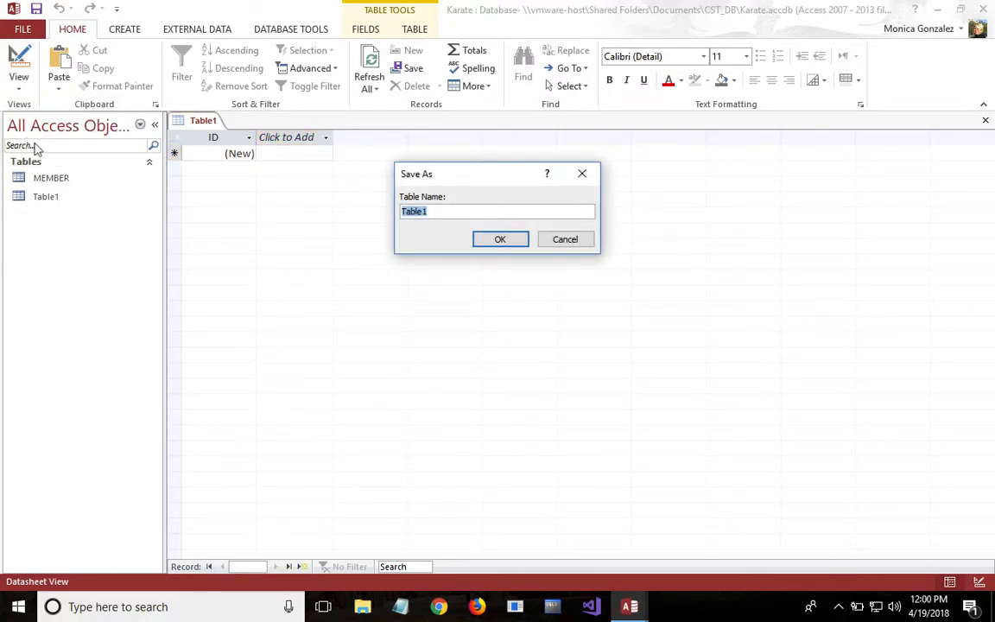
{"action": "type", "text": "P"}
{"action": "key", "text": "BackSpace"}
{"action": "type", "text": "T"}
{"action": "left_click", "coordinate": [501, 240]}
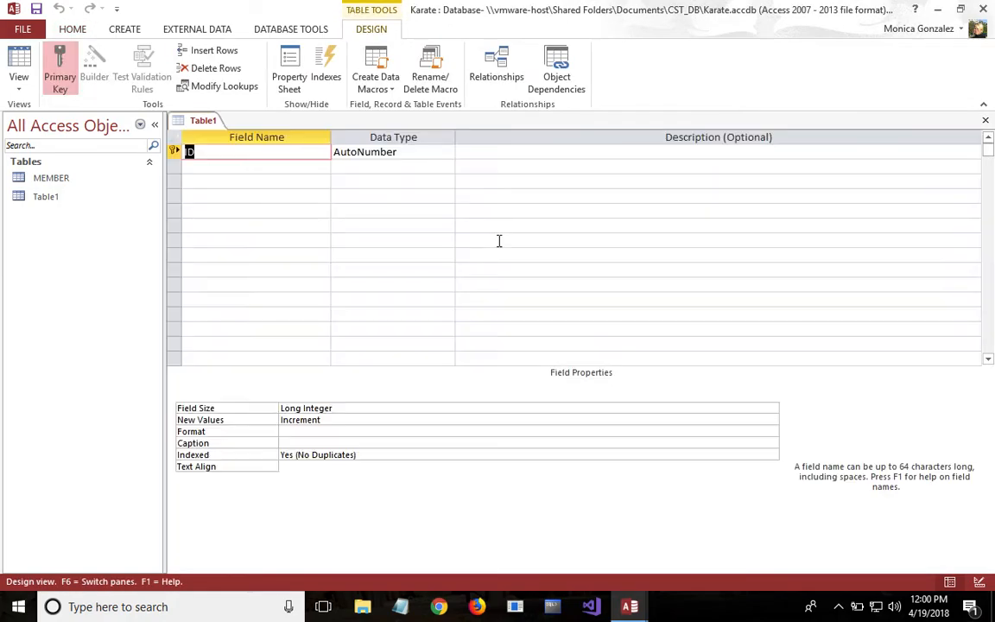
- Rename the ID field to Payment_id and set its data type to Number with field size Integer
{"action": "type", "text": "Payment_"}
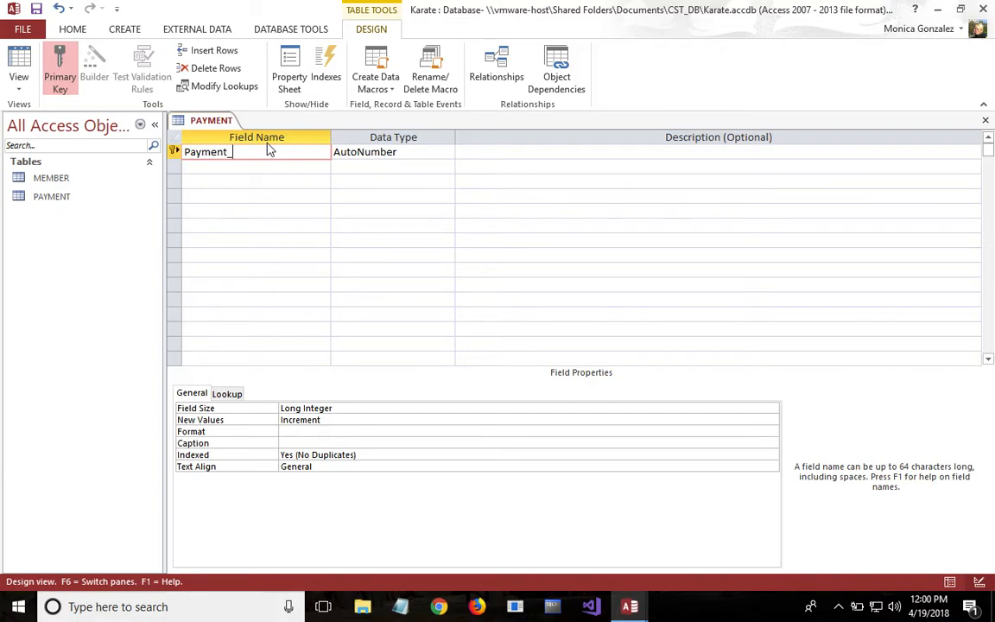
{"action": "left_click", "coordinate": [402, 154]}
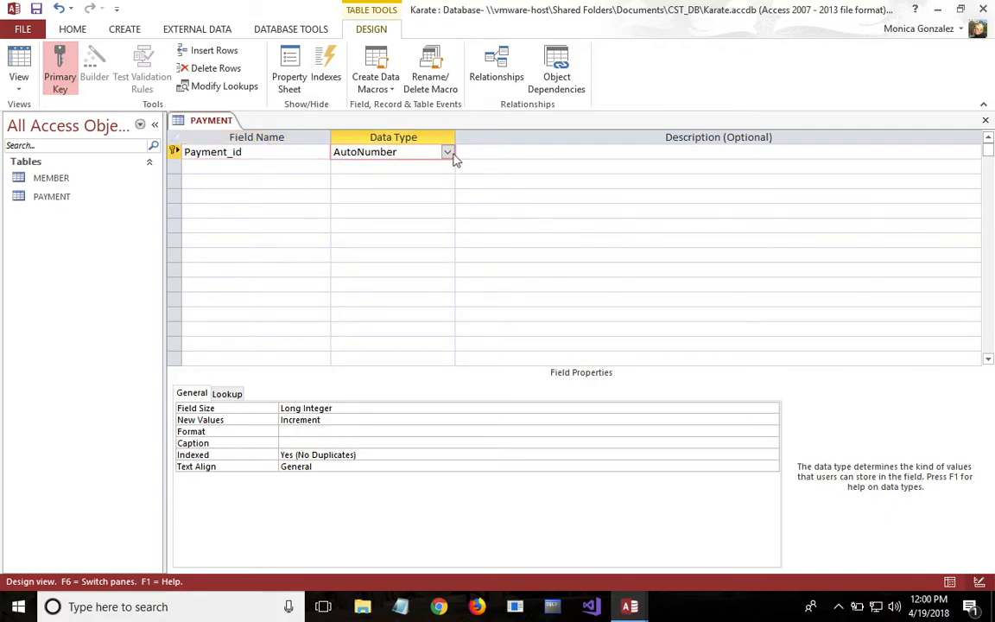
{"action": "left_click", "coordinate": [447, 153]}
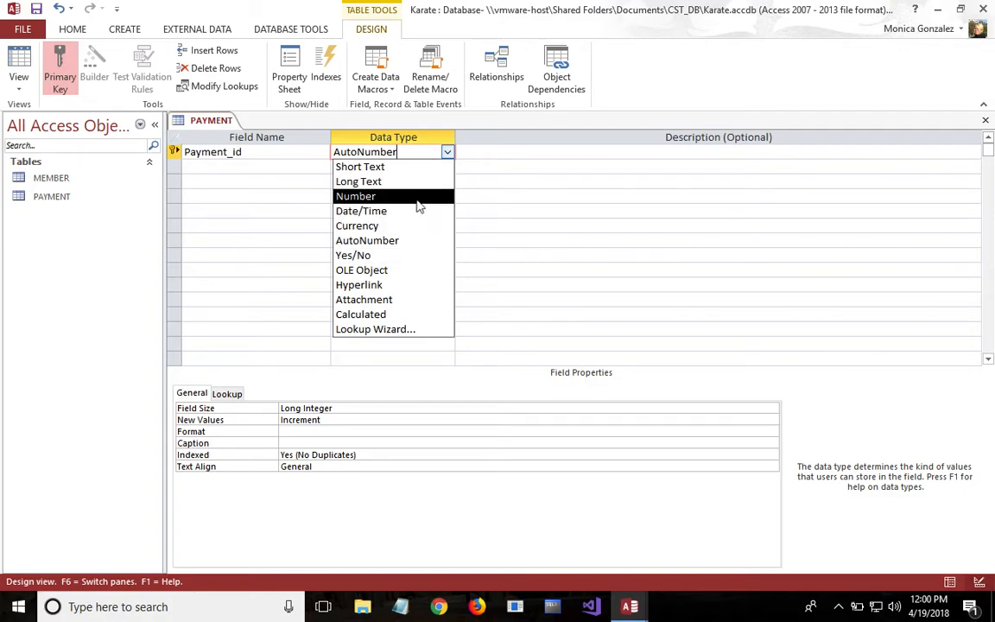
{"action": "left_click", "coordinate": [416, 201]}
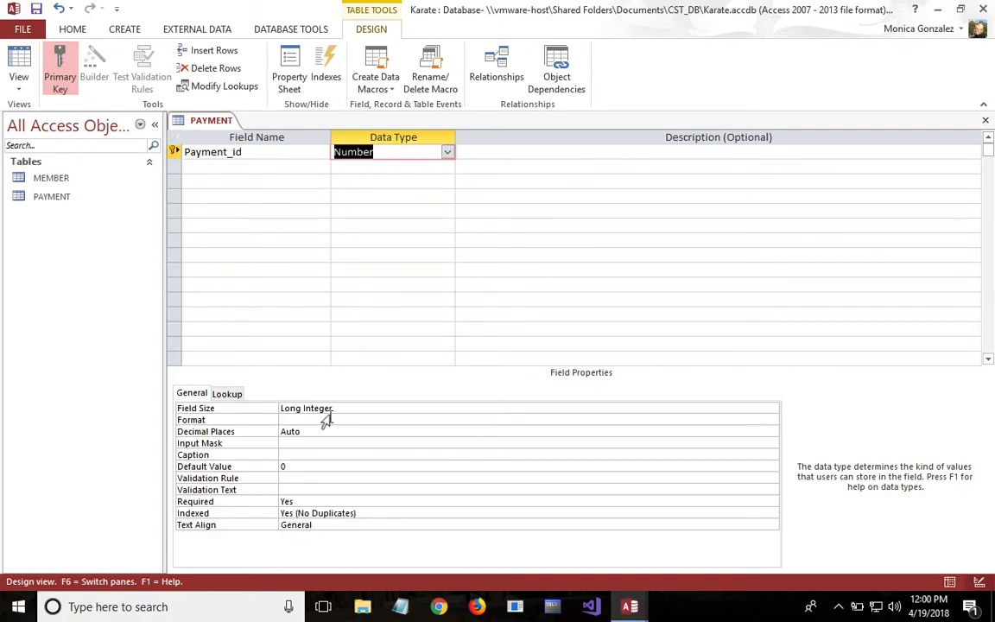
{"action": "left_click", "coordinate": [374, 404]}
{"action": "left_click", "coordinate": [769, 420]}
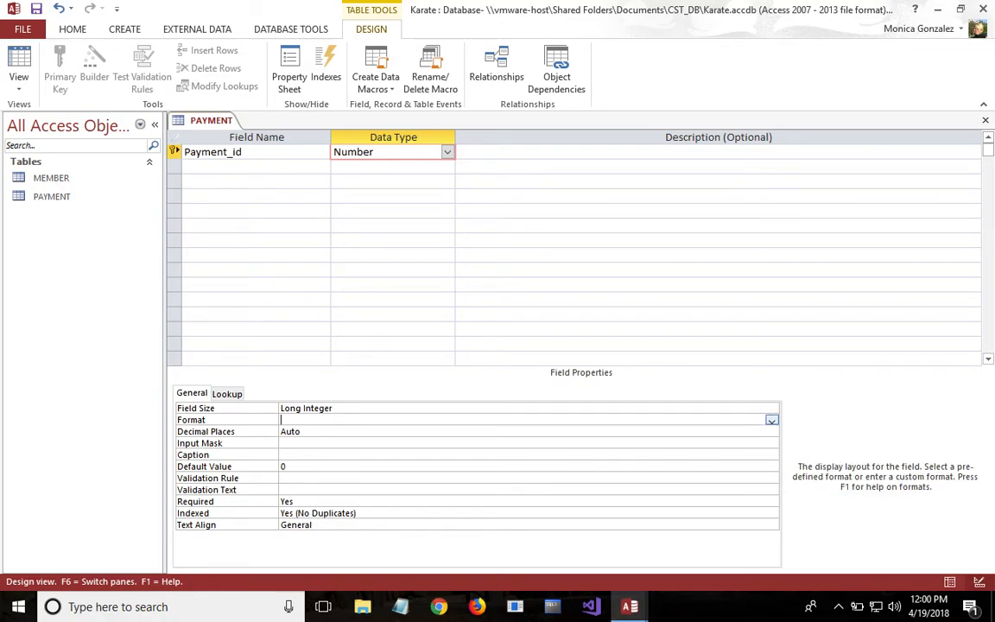
{"action": "left_click", "coordinate": [772, 409]}
{"action": "left_click", "coordinate": [726, 431]}
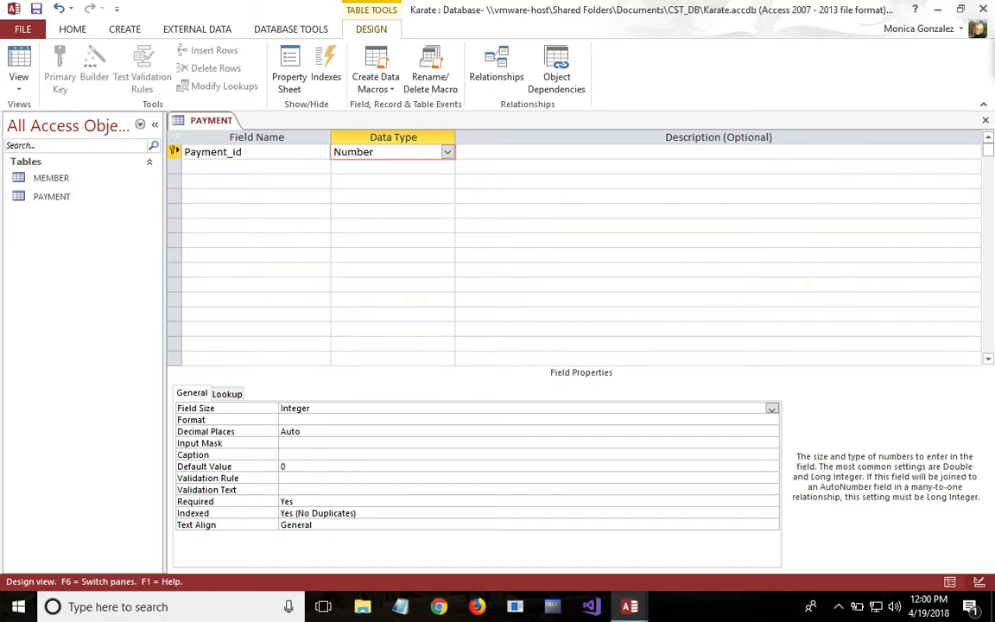
- Add a field named Payment_Date with data type Date/Time to the PAYMENT table
{"action": "left_click", "coordinate": [288, 168]}
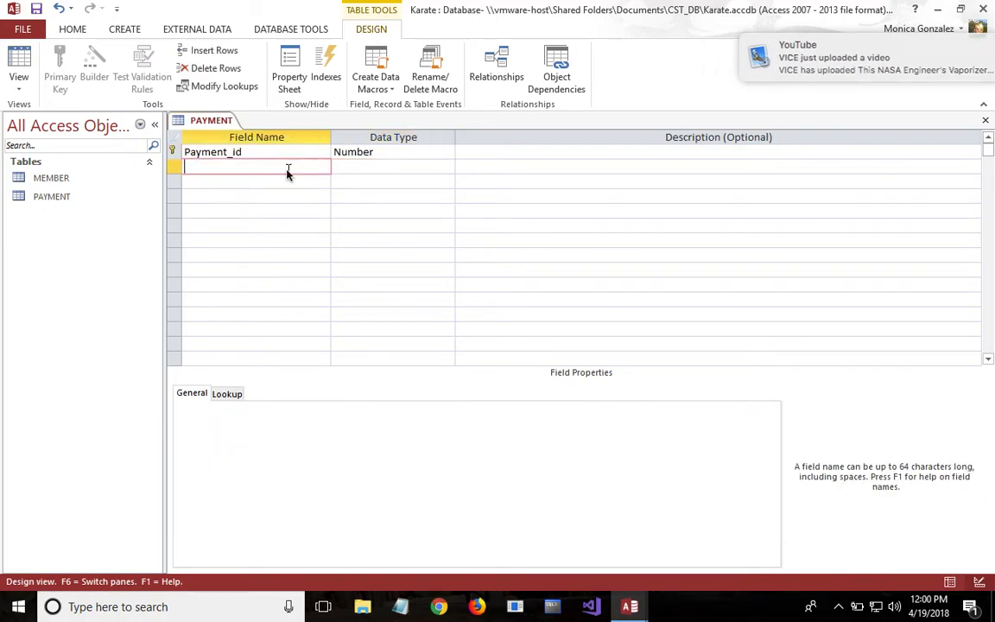
{"action": "type", "text": "Paymen"}
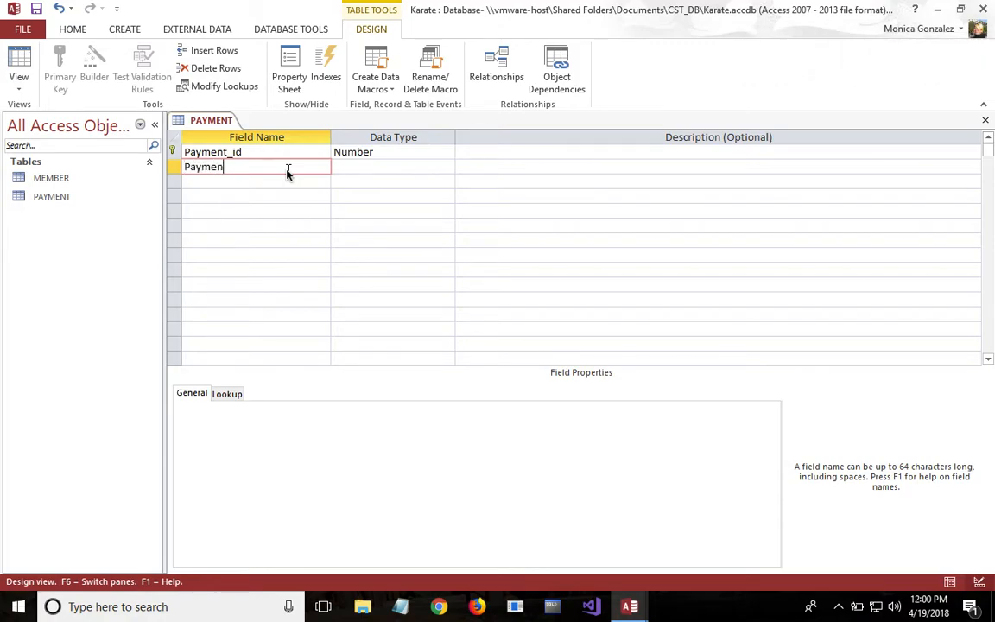
{"action": "type", "text": "t_Date"}
{"action": "left_click", "coordinate": [427, 166]}
{"action": "left_click", "coordinate": [447, 167]}
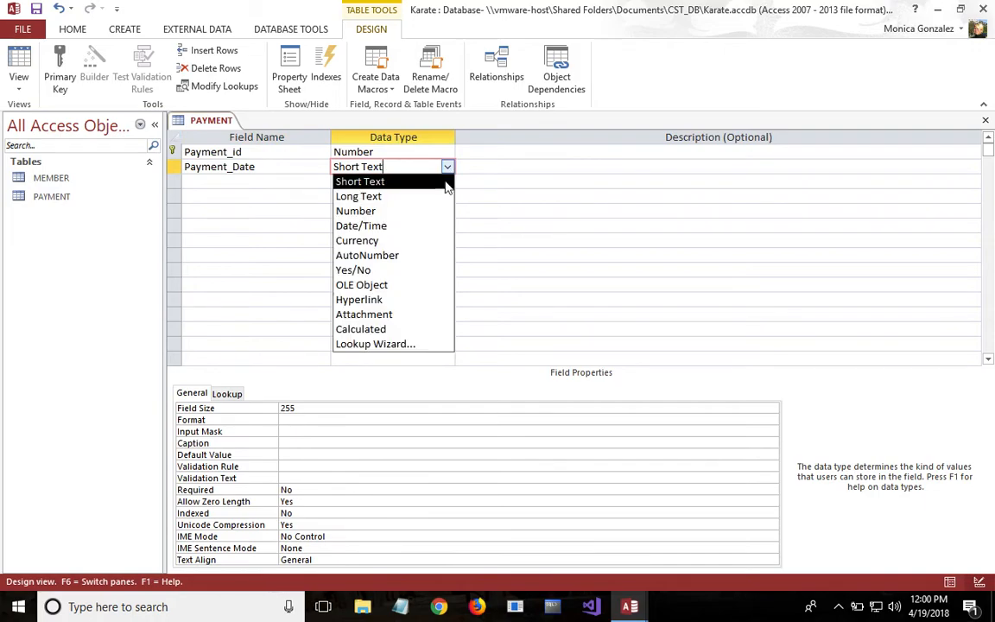
{"action": "left_click", "coordinate": [361, 225]}
- Add a field named Payment_Amount with data type Currency to the PAYMENT table
{"action": "left_click", "coordinate": [296, 183]}
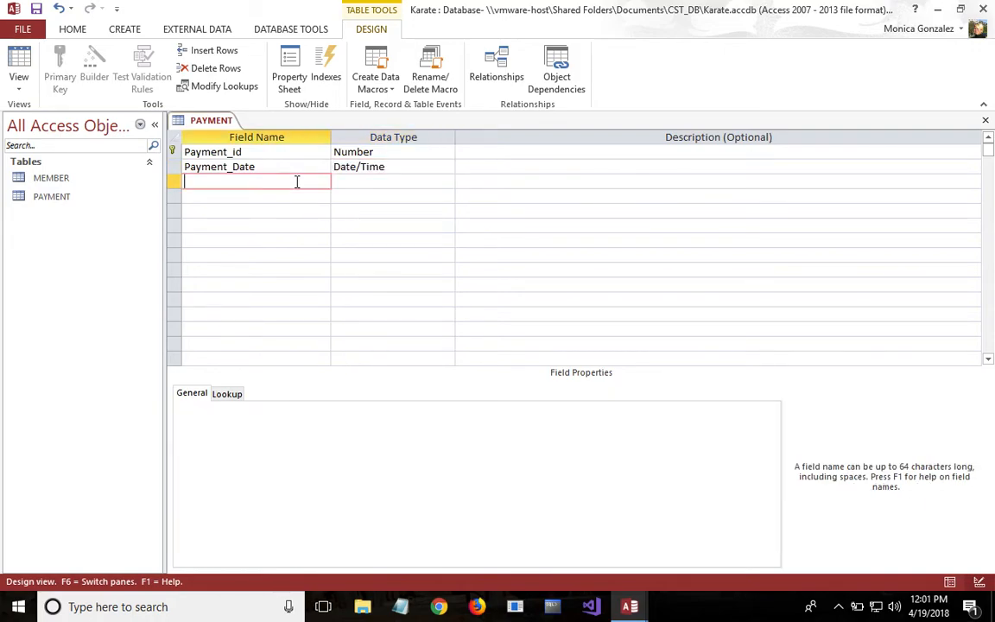
{"action": "type", "text": "Payment_Amoun"}
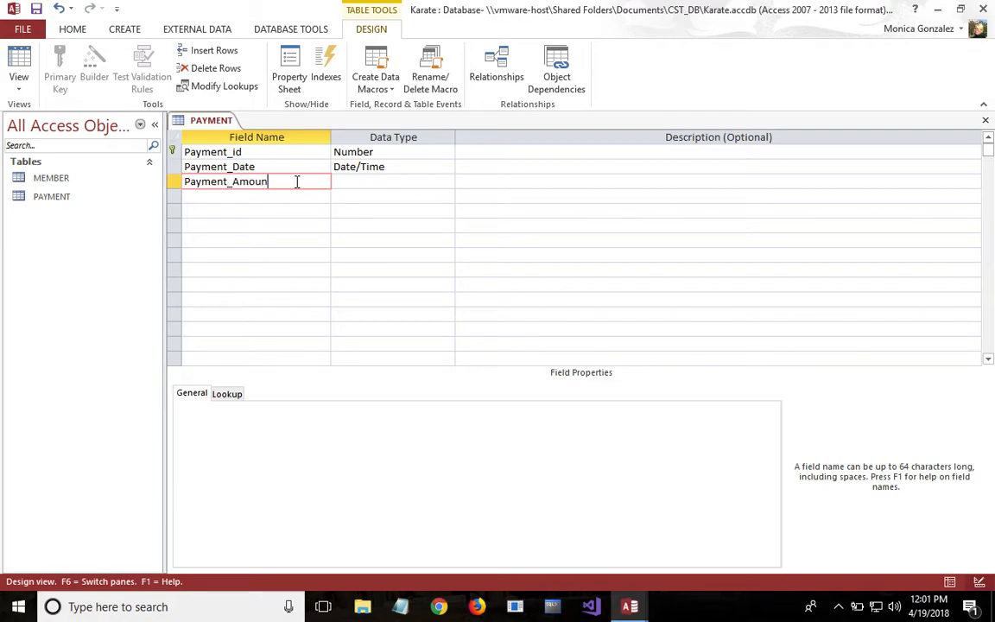
{"action": "type", "text": "t"}
{"action": "left_click", "coordinate": [384, 179]}
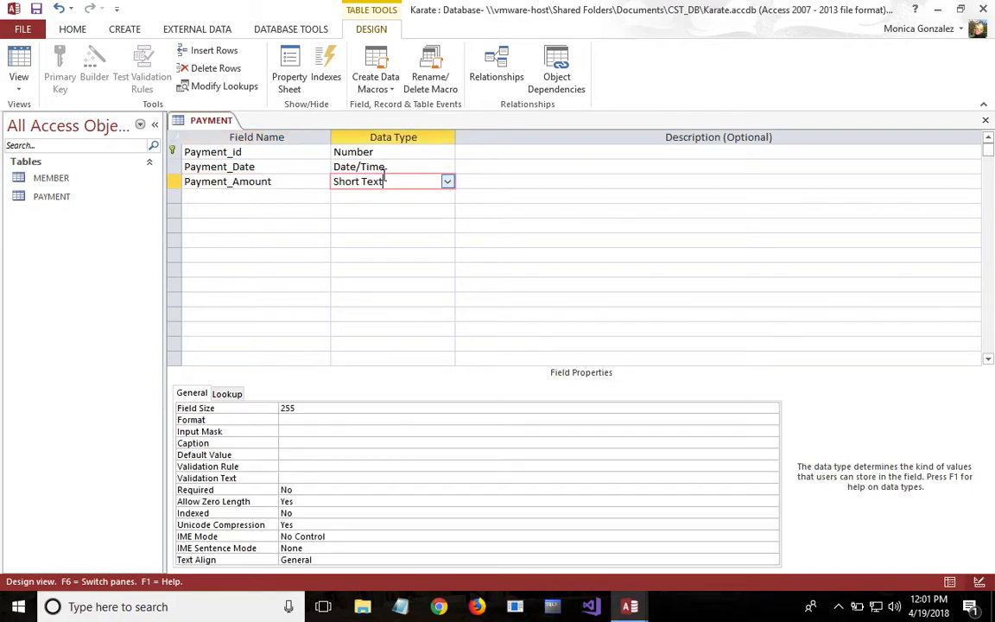
{"action": "left_click", "coordinate": [447, 182]}
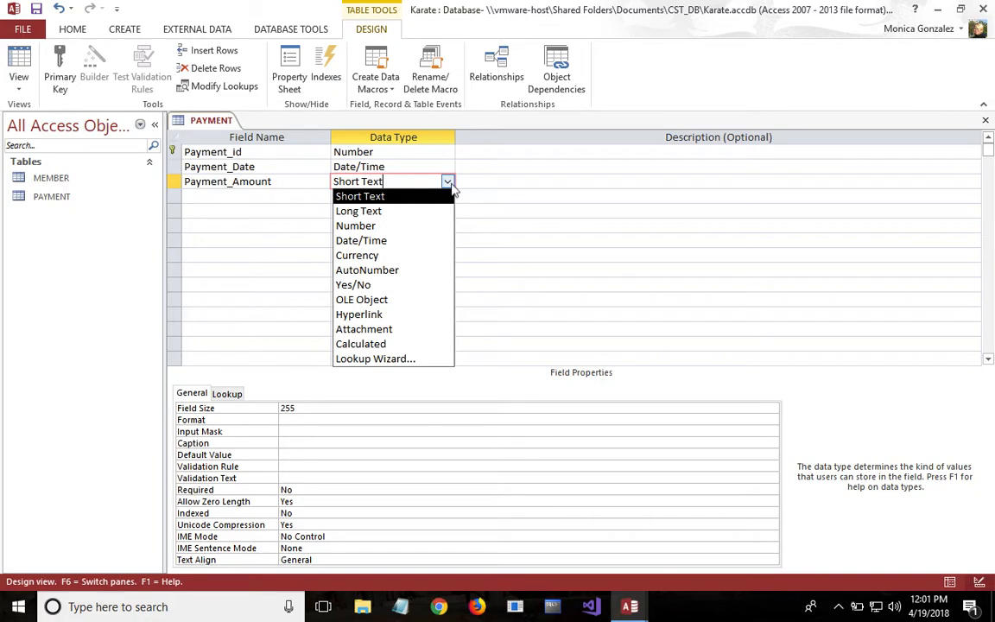
{"action": "left_click", "coordinate": [358, 255]}
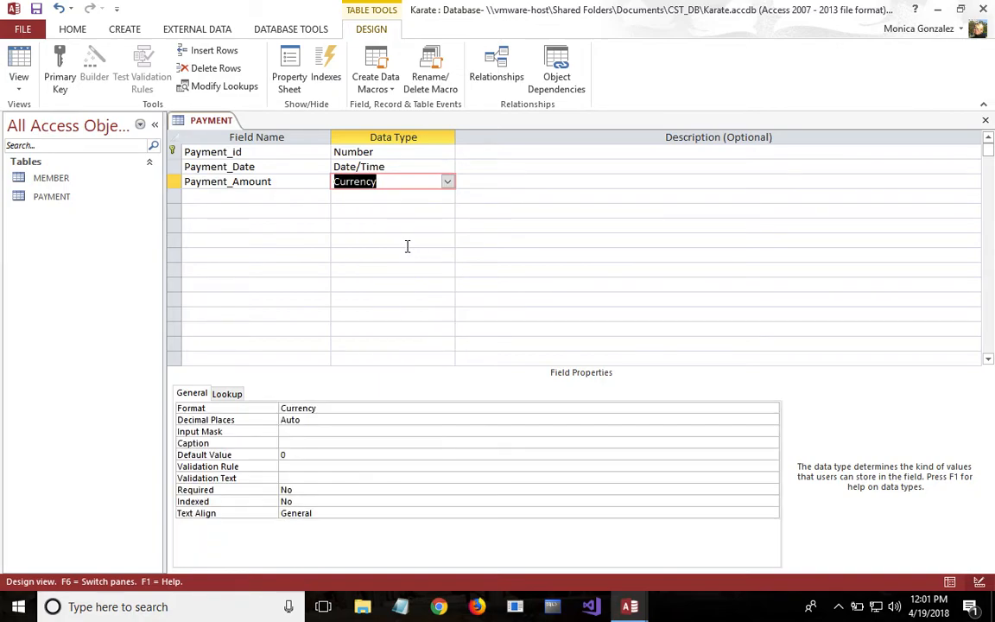
- Add a field named Member_id with data type Number and field size Integer to the PAYMENT table
{"action": "left_click", "coordinate": [318, 195]}
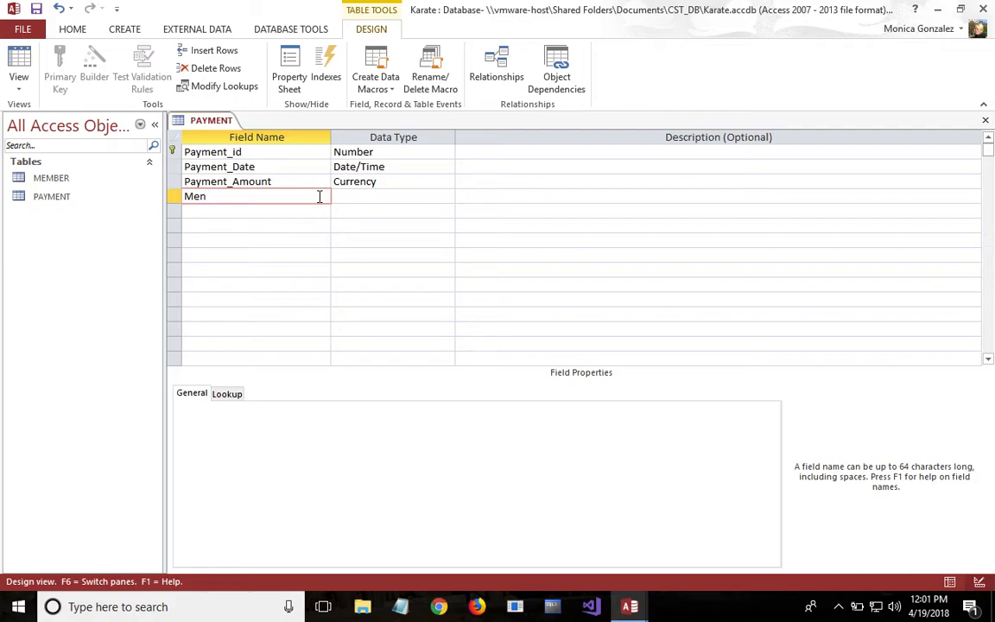
{"action": "type", "text": "Member_id"}
{"action": "left_click", "coordinate": [431, 196]}
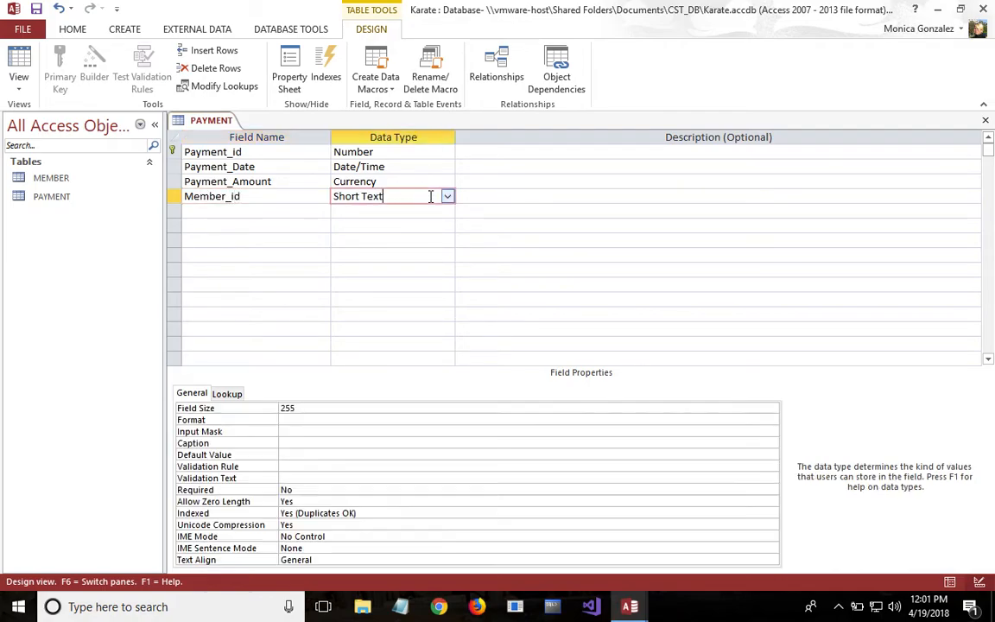
{"action": "left_click", "coordinate": [447, 197]}
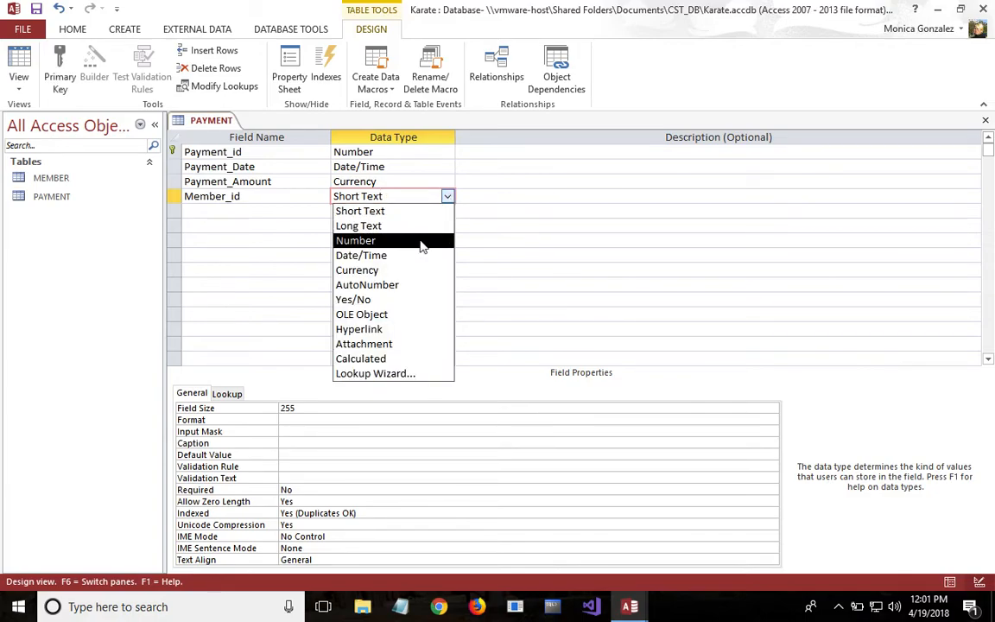
{"action": "left_click", "coordinate": [420, 241]}
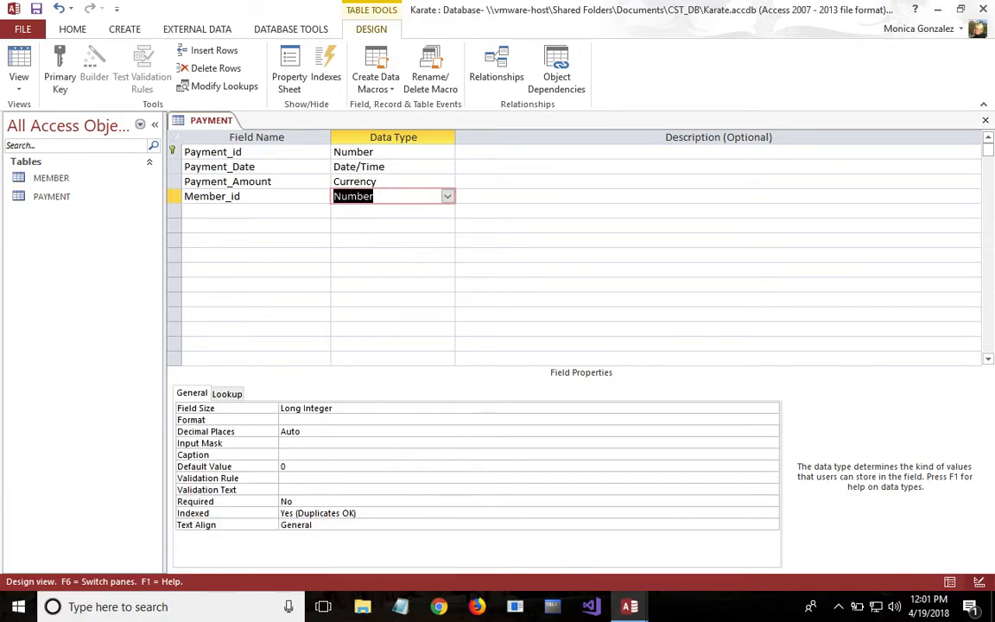
{"action": "left_click", "coordinate": [365, 408]}
{"action": "left_click", "coordinate": [770, 410]}
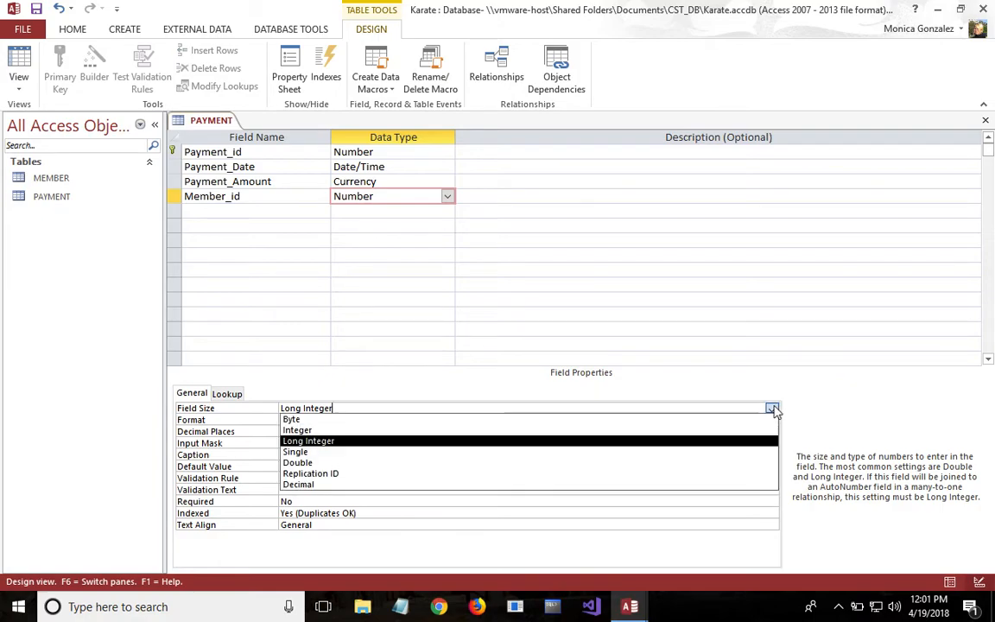
{"action": "left_click", "coordinate": [740, 430]}
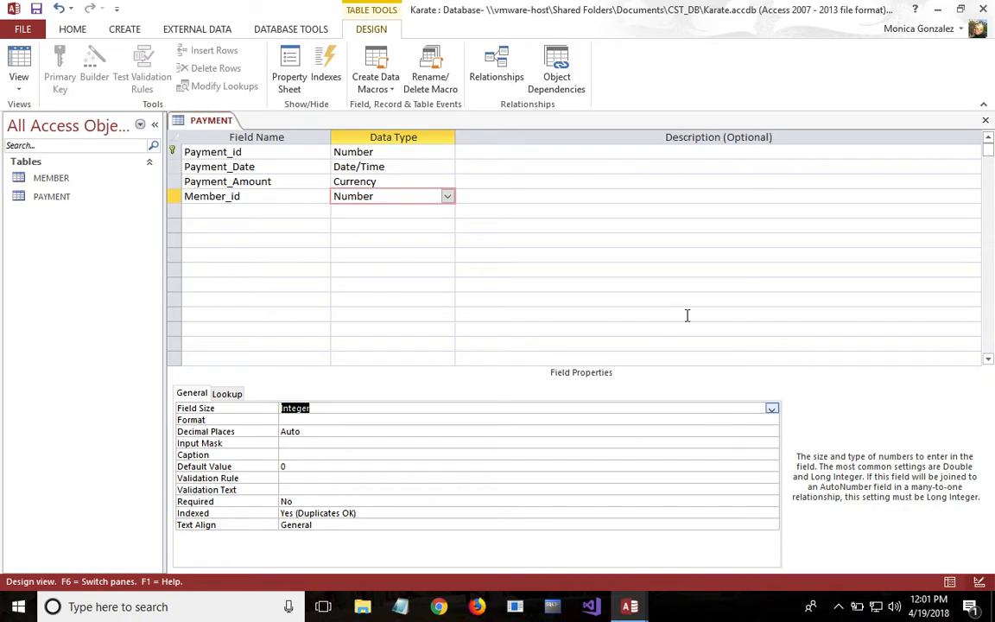
- Bring up the MEMBER table, return to the PAYMENT design, and close both tables
{"action": "double_click", "coordinate": [75, 178]}
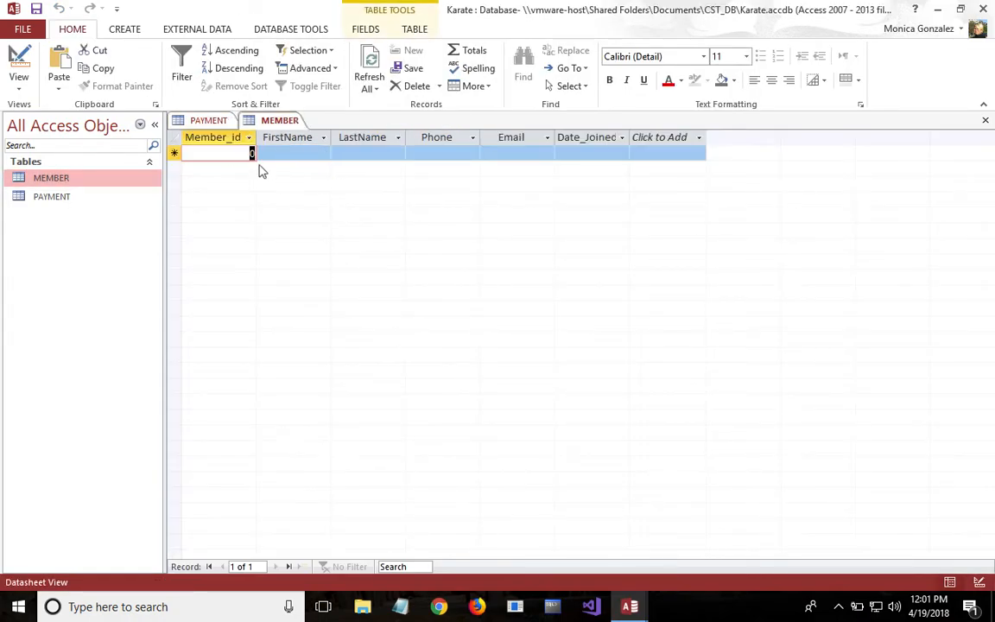
{"action": "left_click", "coordinate": [214, 123]}
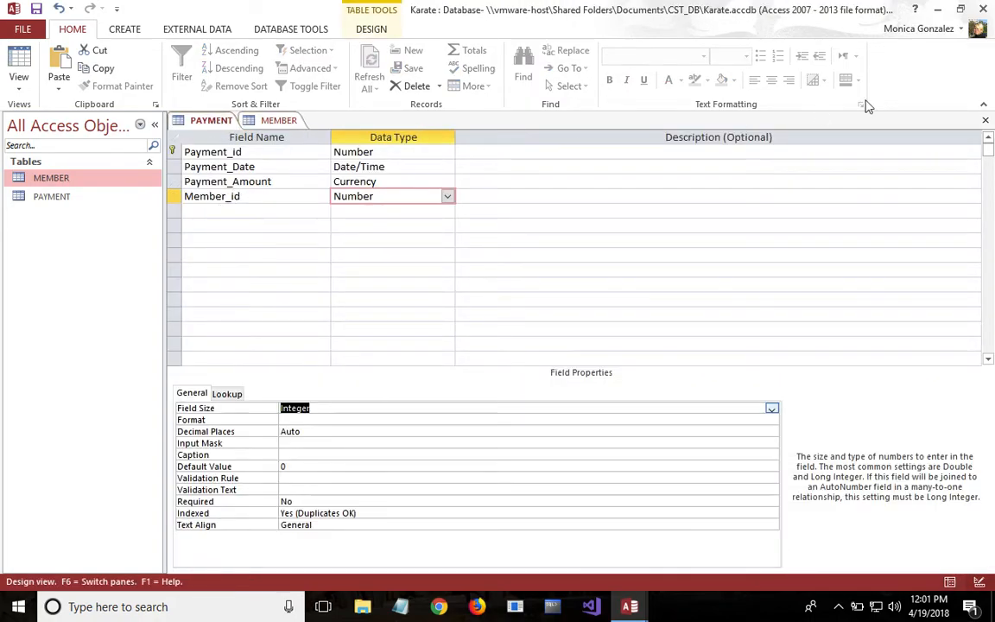
{"action": "left_click", "coordinate": [985, 120]}
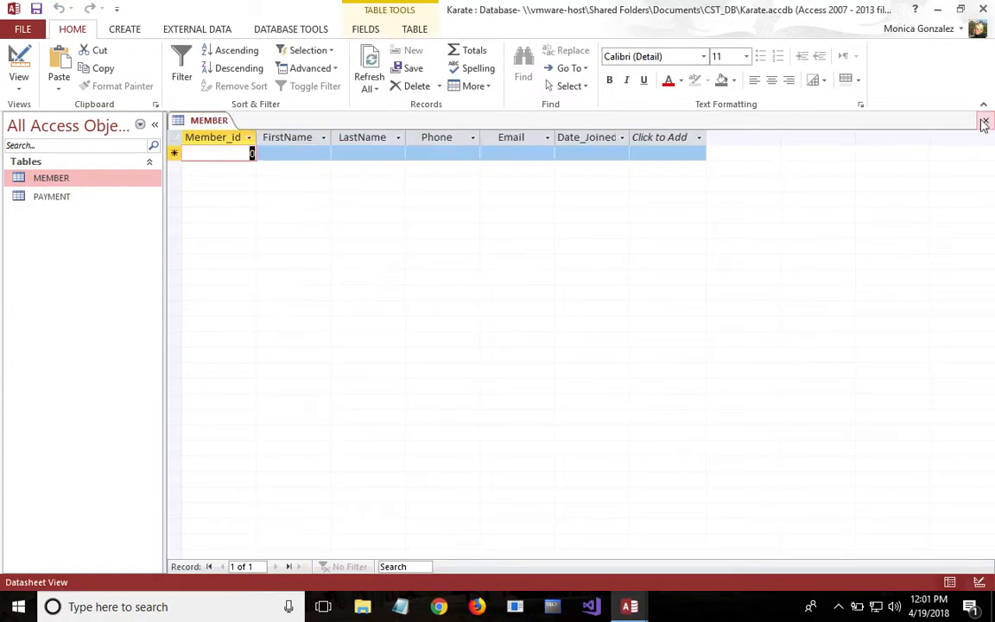
{"action": "left_click", "coordinate": [986, 121]}
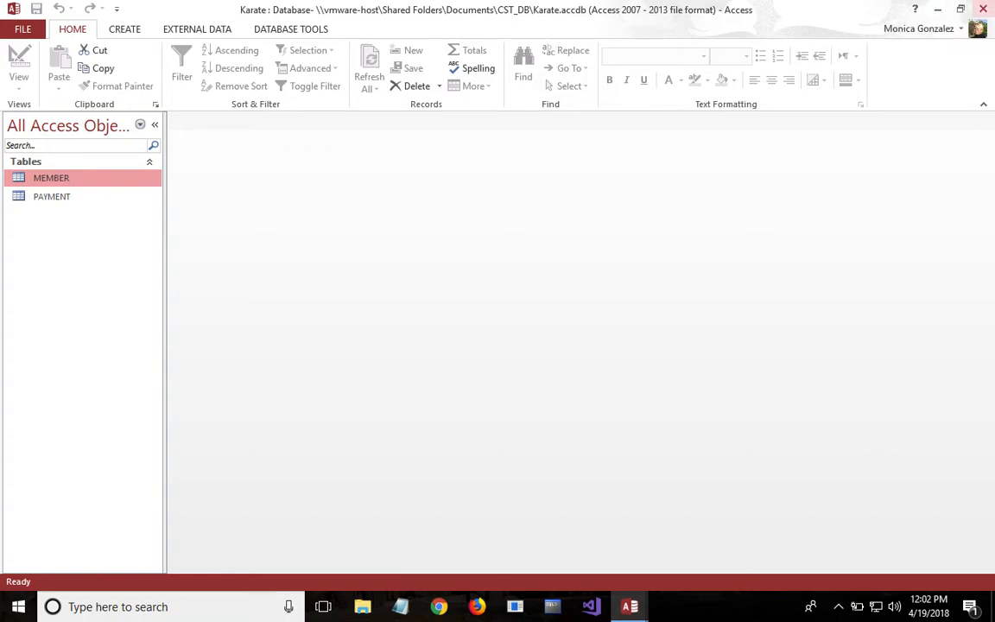
- Open the database's Relationships window and add the MEMBER and PAYMENT tables to the layout
{"action": "left_click", "coordinate": [291, 31]}
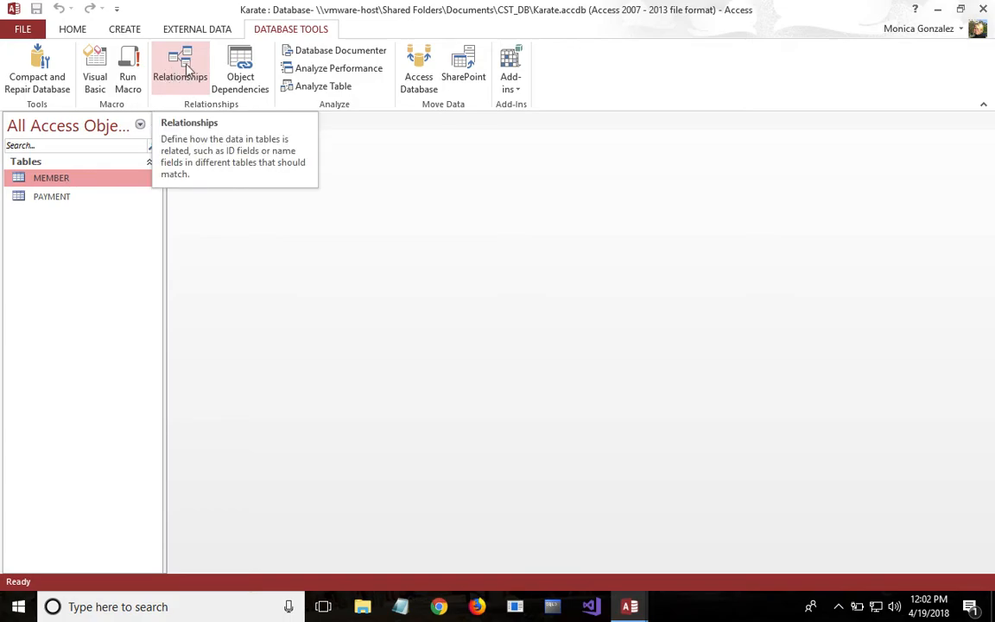
{"action": "left_click", "coordinate": [183, 69]}
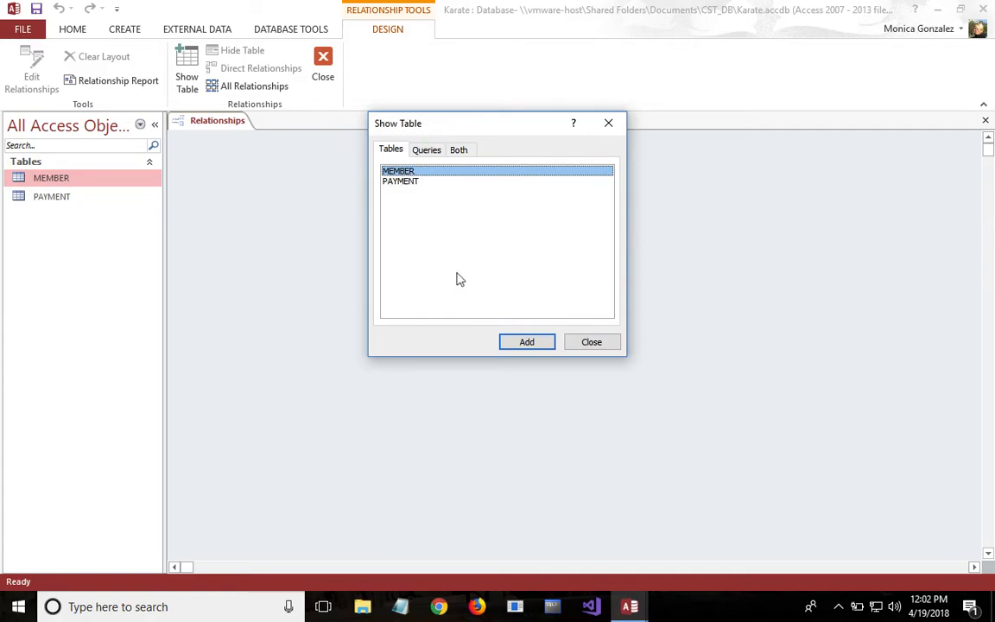
{"action": "left_click_drag", "start_coordinate": [448, 123], "coordinate": [701, 176]}
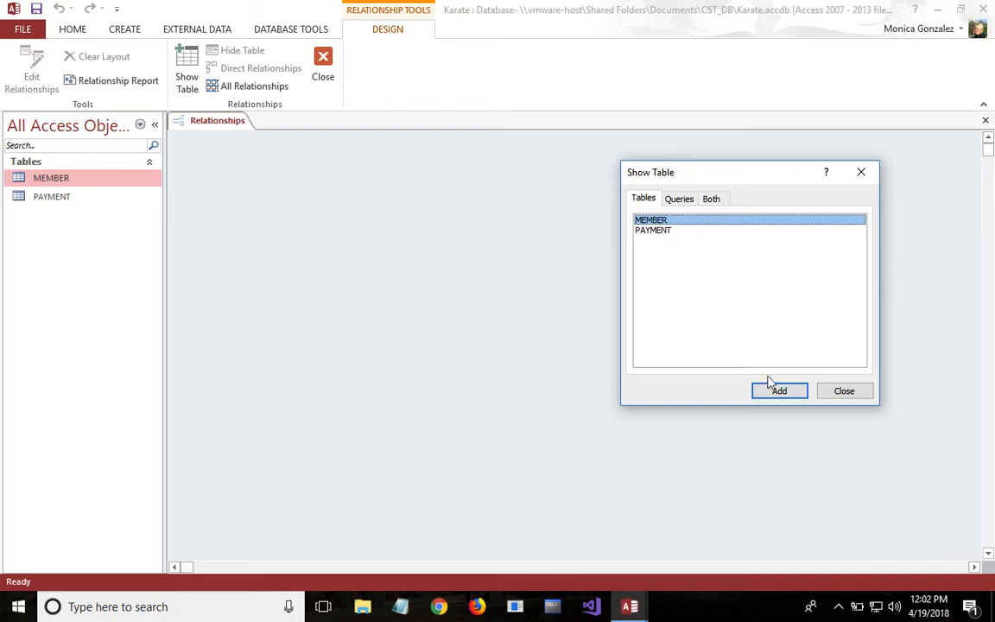
{"action": "left_click", "coordinate": [780, 391]}
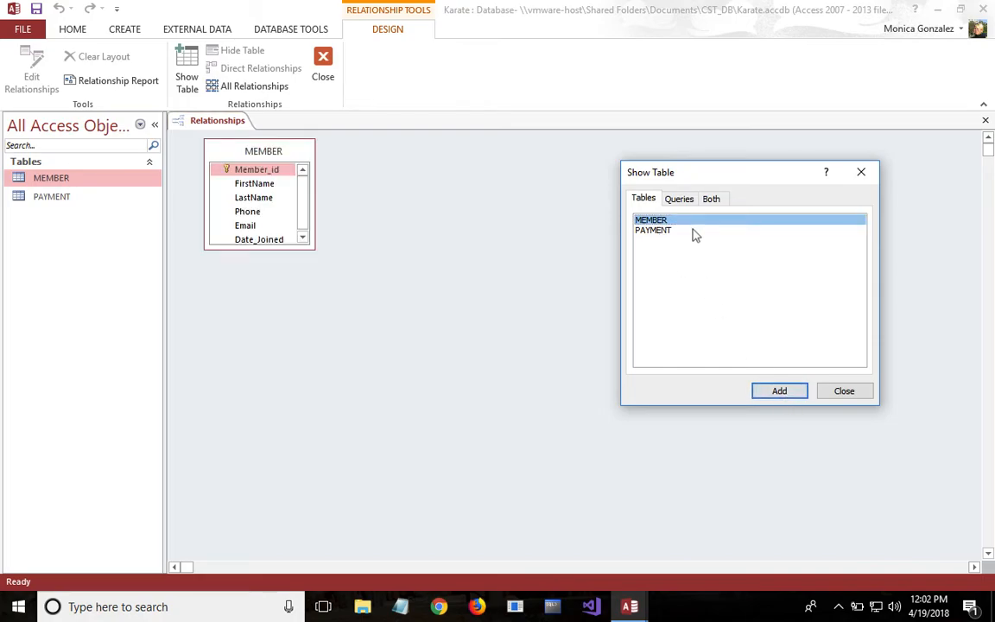
{"action": "left_click", "coordinate": [691, 231]}
{"action": "left_click", "coordinate": [782, 390]}
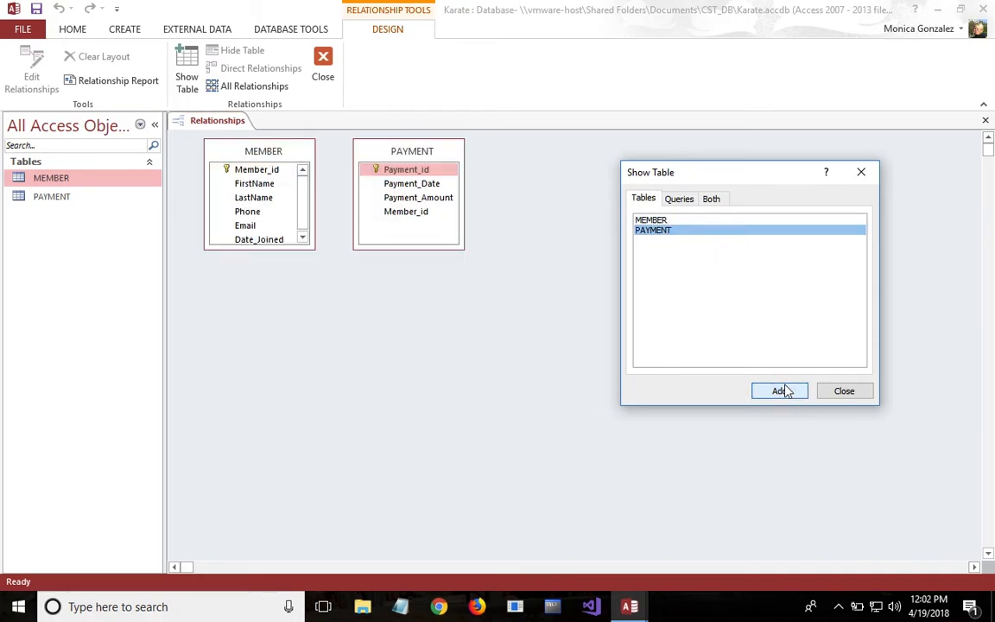
{"action": "left_click", "coordinate": [844, 393]}
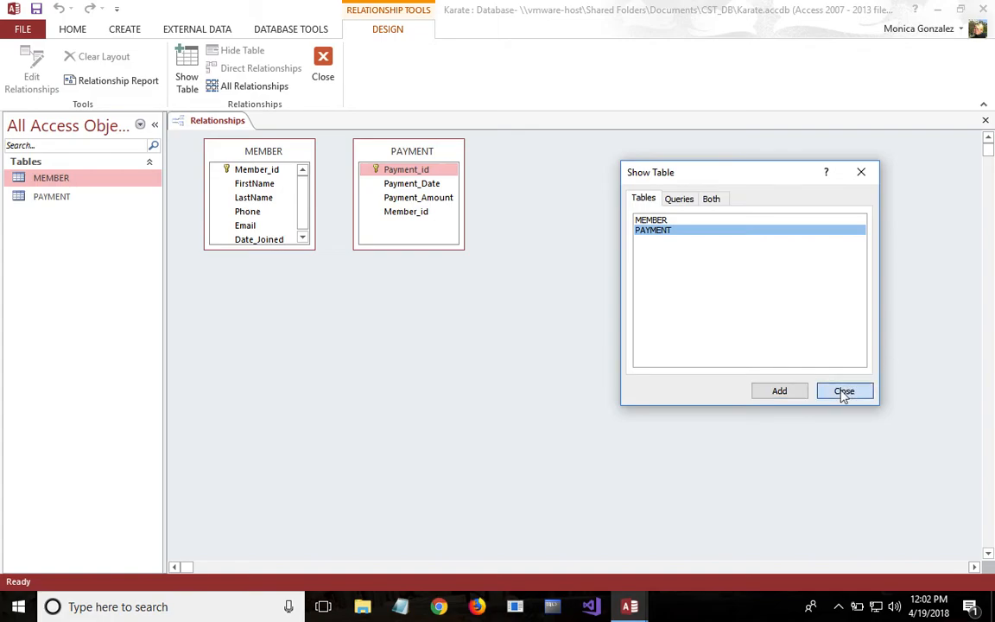
- Enlarge the MEMBER and PAYMENT boxes to fit all their fields and move PAYMENT farther away from MEMBER
{"action": "left_click_drag", "start_coordinate": [456, 248], "coordinate": [535, 341]}
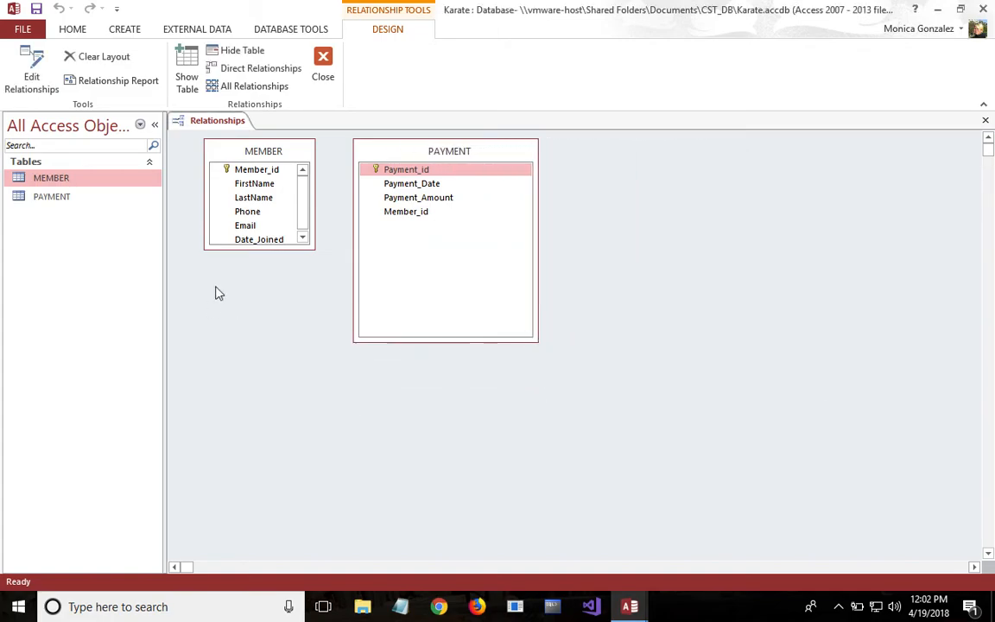
{"action": "left_click_drag", "start_coordinate": [278, 248], "coordinate": [285, 338]}
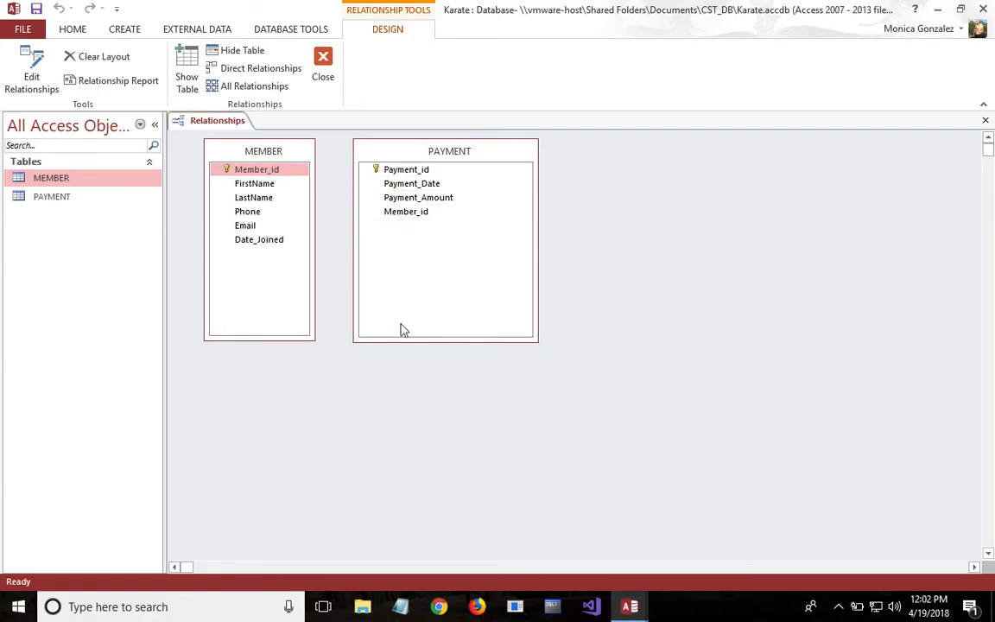
{"action": "left_click_drag", "start_coordinate": [409, 155], "coordinate": [510, 165]}
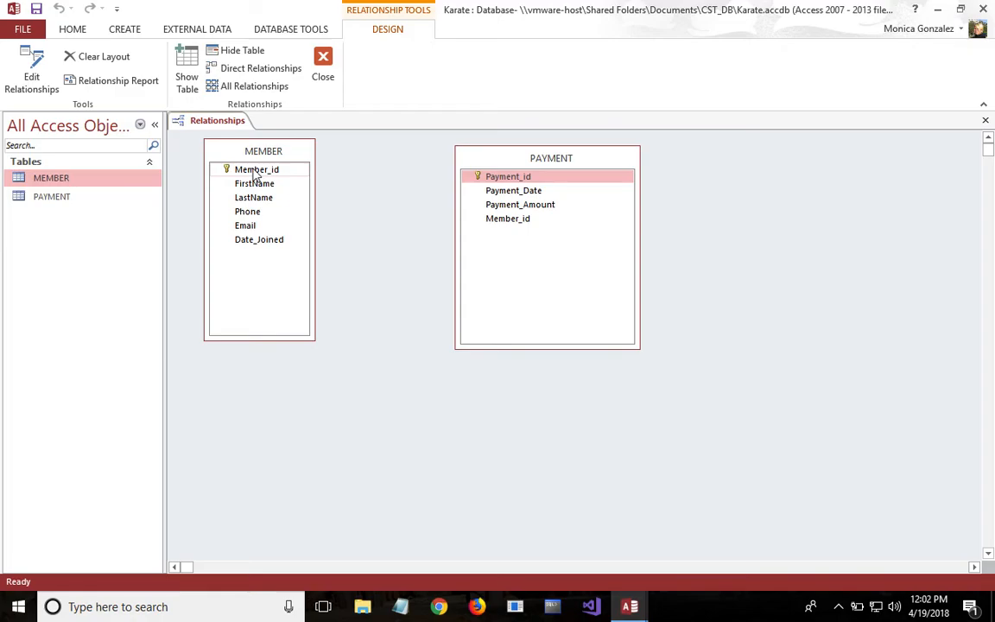
- Relate Member_id in MEMBER to Member_id in PAYMENT with Enforce Referential Integrity, and close the Relationships window
{"action": "left_click_drag", "start_coordinate": [255, 172], "coordinate": [493, 218]}
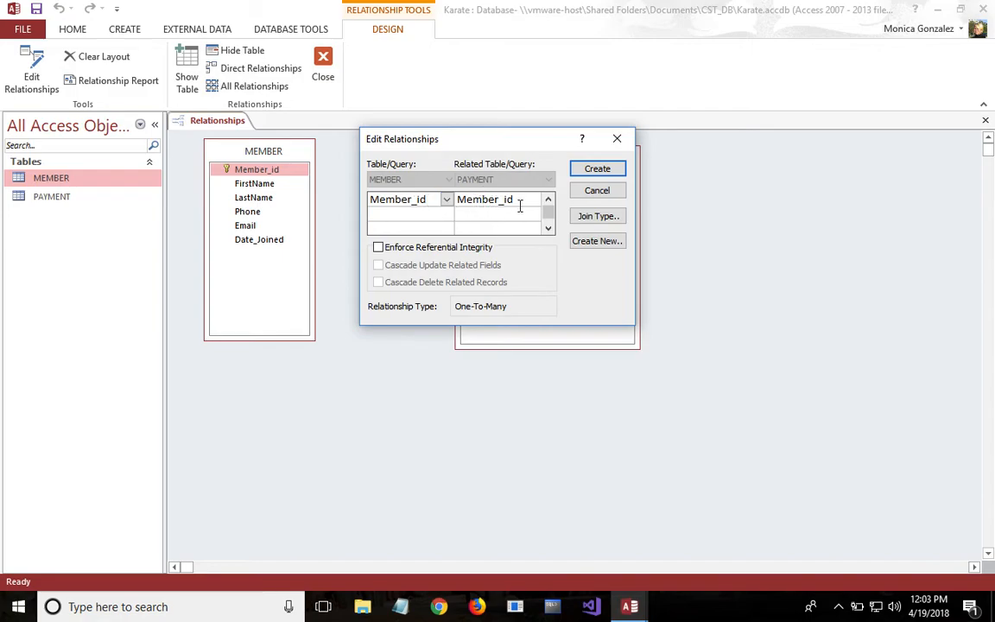
{"action": "left_click", "coordinate": [378, 248]}
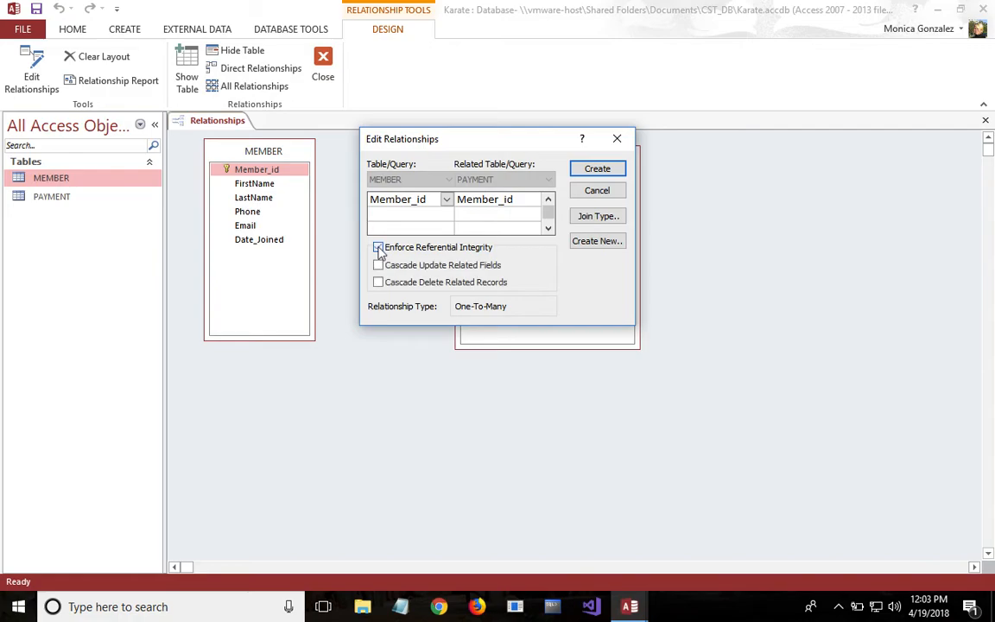
{"action": "left_click", "coordinate": [587, 173]}
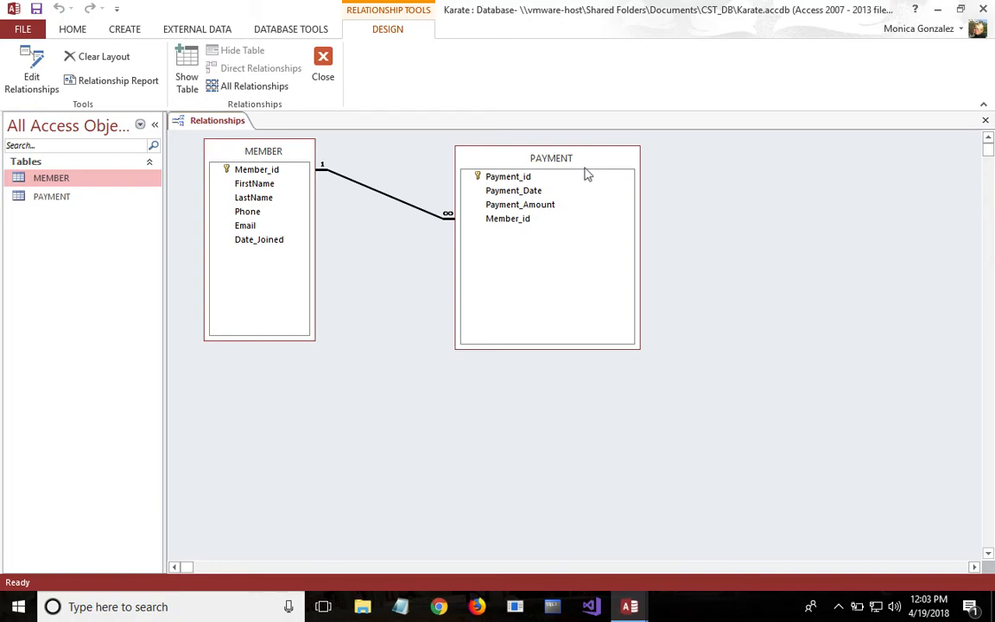
{"action": "left_click", "coordinate": [988, 122]}
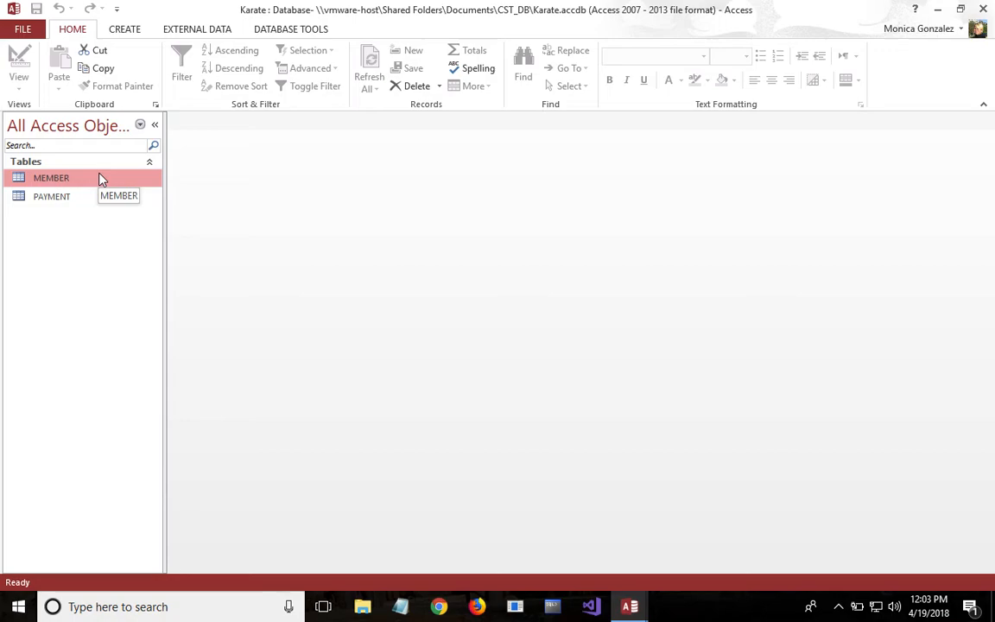
- Open the MEMBER table and start a record with Member_id 1 and the member's first and last name
{"action": "double_click", "coordinate": [51, 178]}
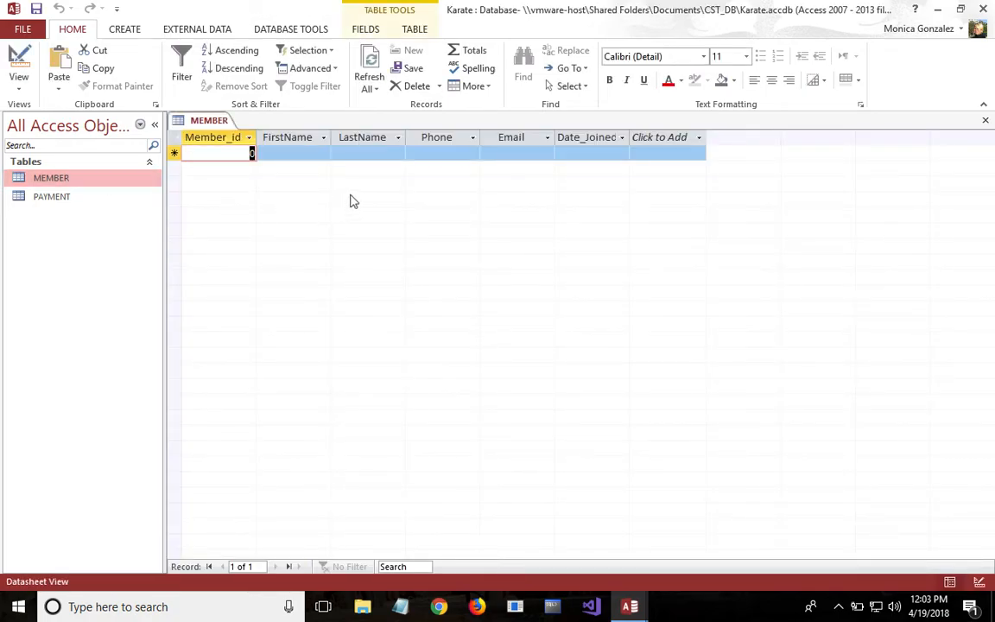
{"action": "type", "text": "1"}
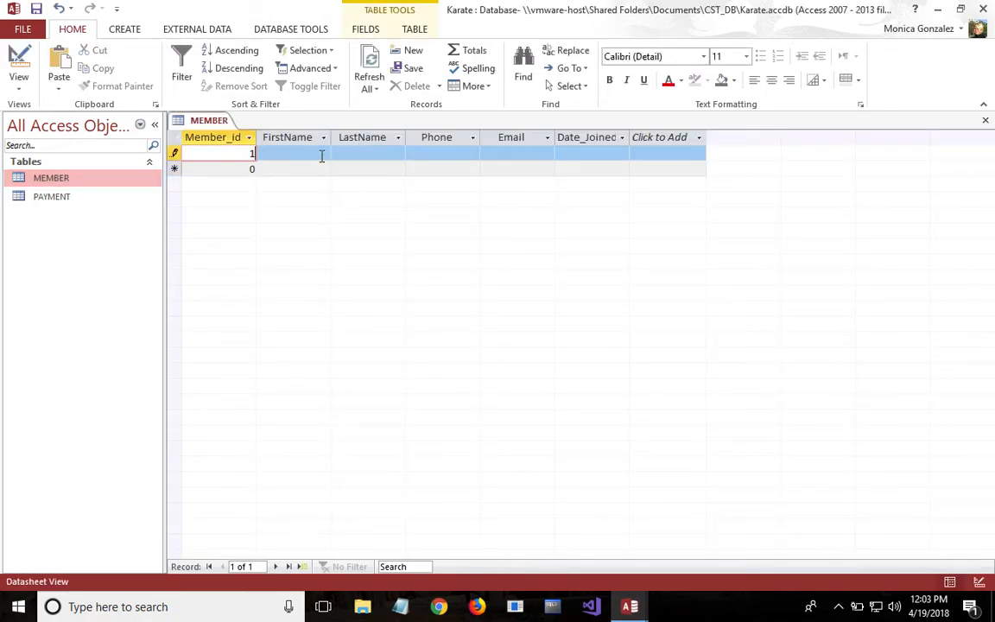
{"action": "left_click", "coordinate": [321, 156]}
{"action": "type", "text": "John"}
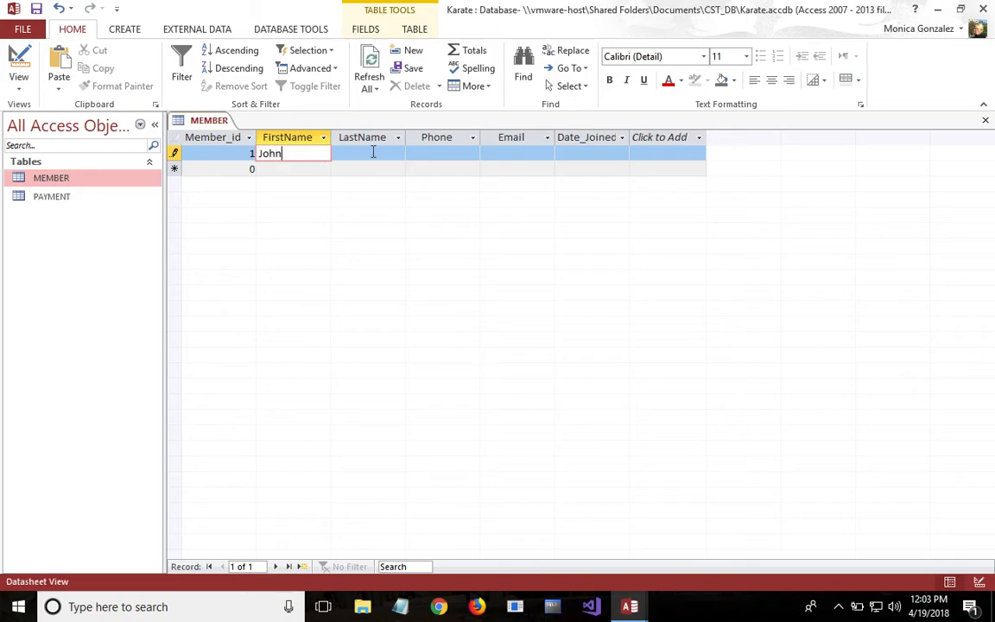
{"action": "left_click", "coordinate": [377, 151]}
{"action": "type", "text": "Smith"}
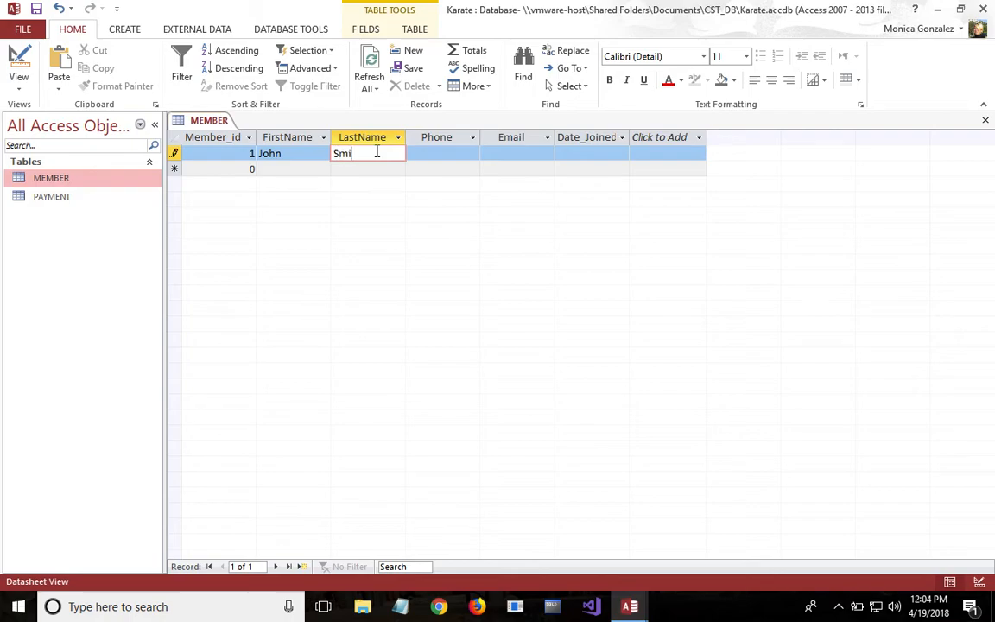
- Enter the phone number and email address in the first member's record
{"action": "left_click", "coordinate": [430, 154]}
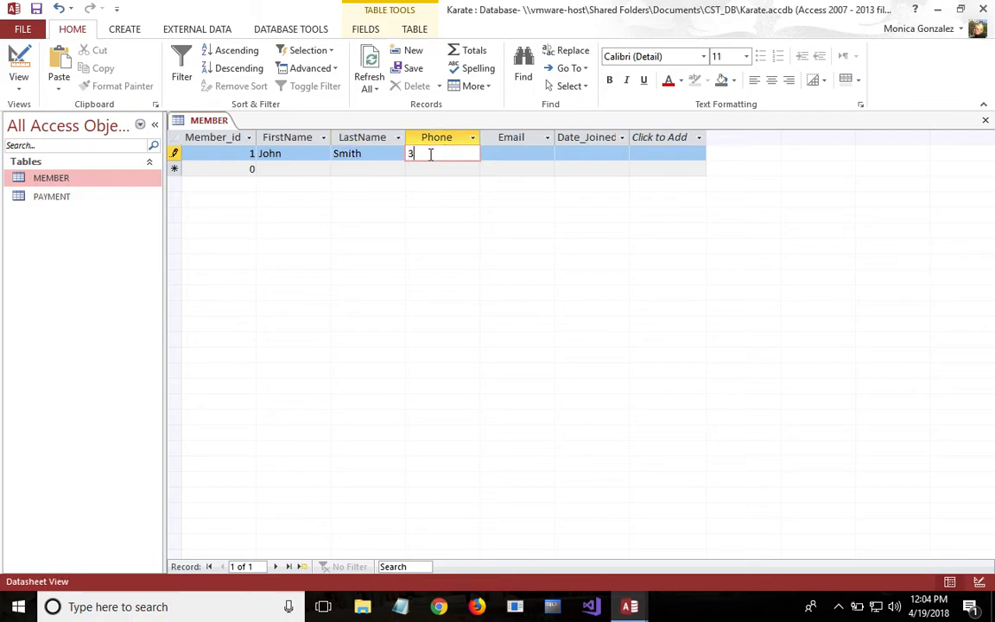
{"action": "left_click", "coordinate": [522, 152]}
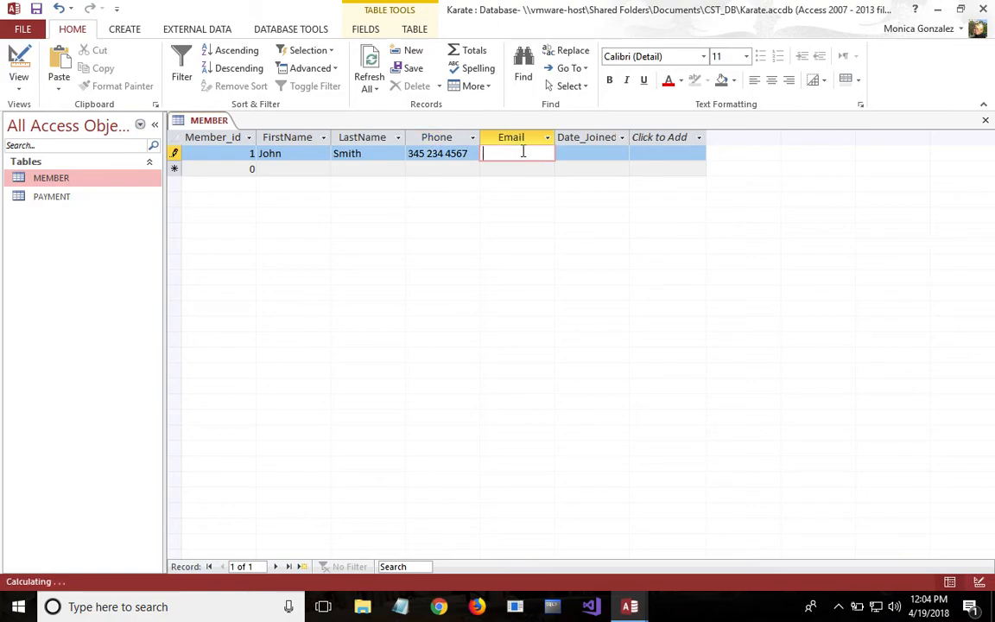
- Set the first member's Date_Joined to 8/7/2017 using the date picker
{"action": "left_click", "coordinate": [572, 153]}
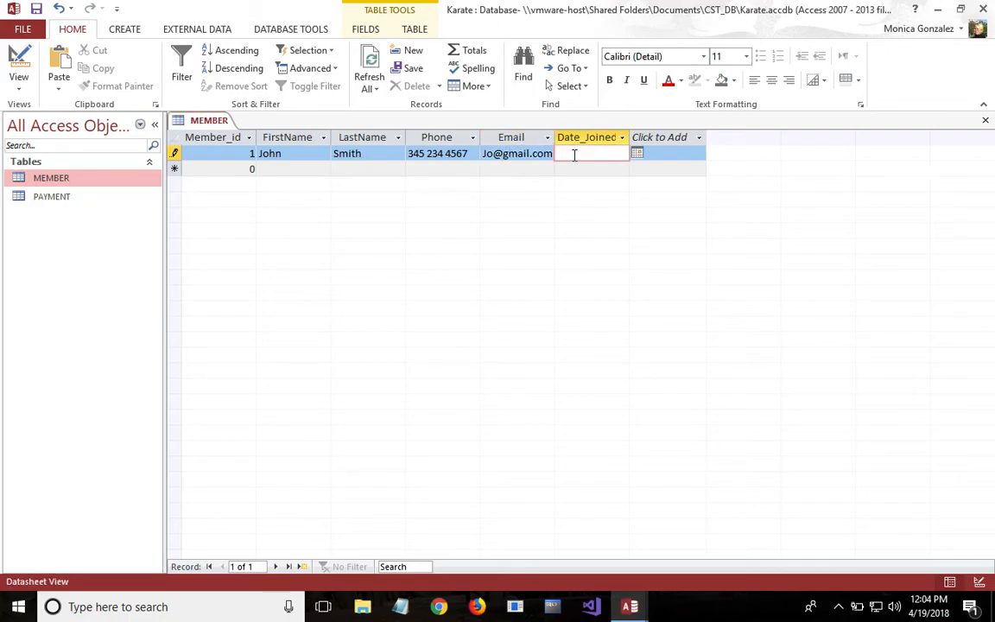
{"action": "left_click", "coordinate": [637, 153]}
{"action": "left_click", "coordinate": [508, 169]}
{"action": "left_click", "coordinate": [508, 169]}
{"action": "left_click", "coordinate": [508, 168]}
{"action": "left_click", "coordinate": [508, 169]}
{"action": "left_click", "coordinate": [508, 168]}
{"action": "left_click", "coordinate": [508, 169]}
{"action": "left_click", "coordinate": [508, 169]}
{"action": "left_click", "coordinate": [509, 169]}
{"action": "left_click", "coordinate": [537, 210]}
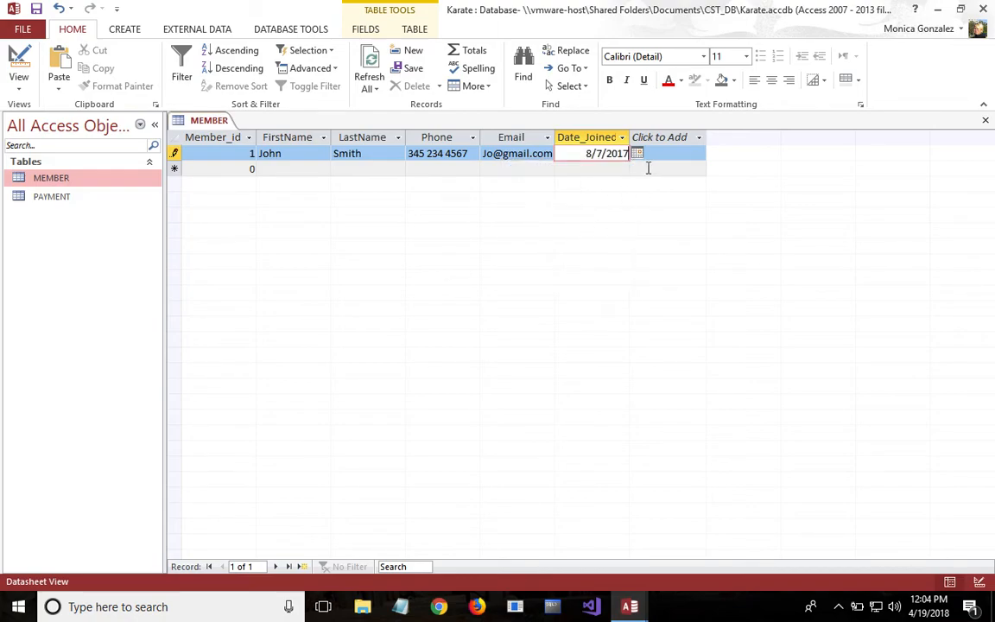
- Add a second MEMBER record with Member_id 2 and the member's first and last name
{"action": "left_click", "coordinate": [243, 168]}
{"action": "type", "text": "2"}
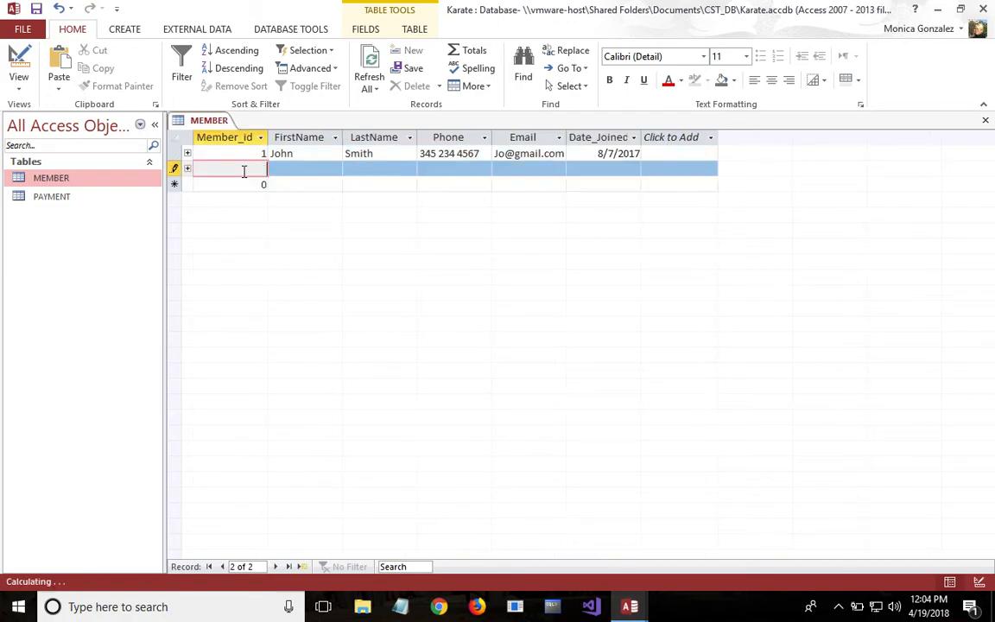
{"action": "left_click", "coordinate": [306, 167]}
{"action": "left_click", "coordinate": [392, 168]}
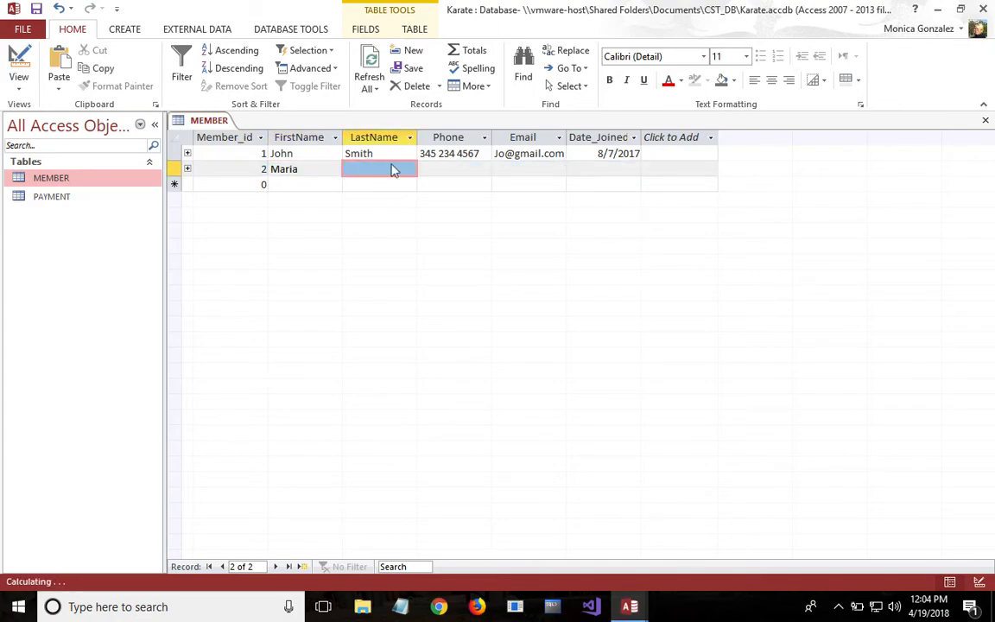
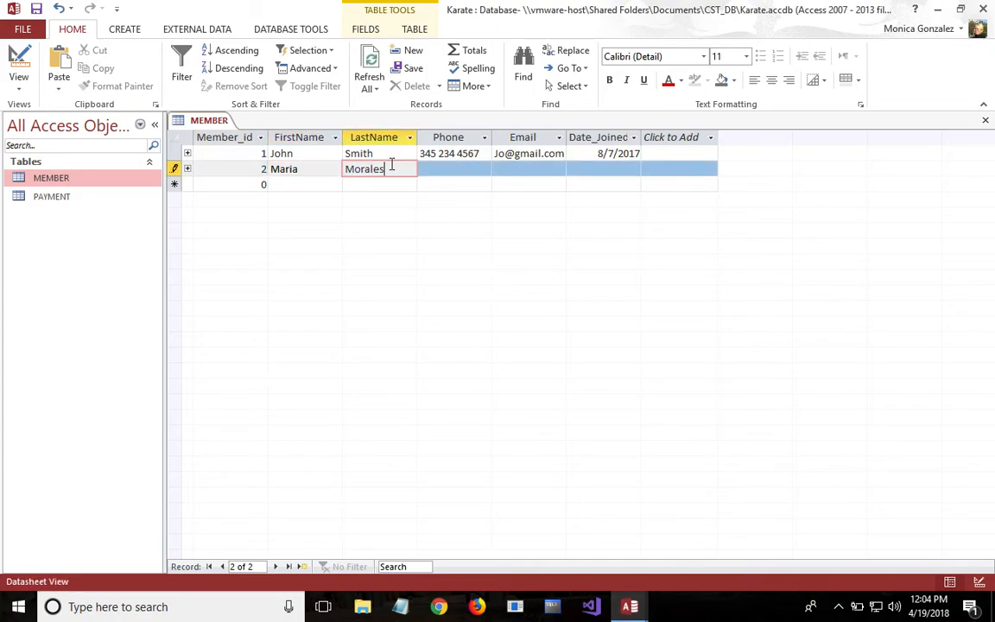
- Enter the phone number and email address in the second member's record
{"action": "left_click", "coordinate": [467, 169]}
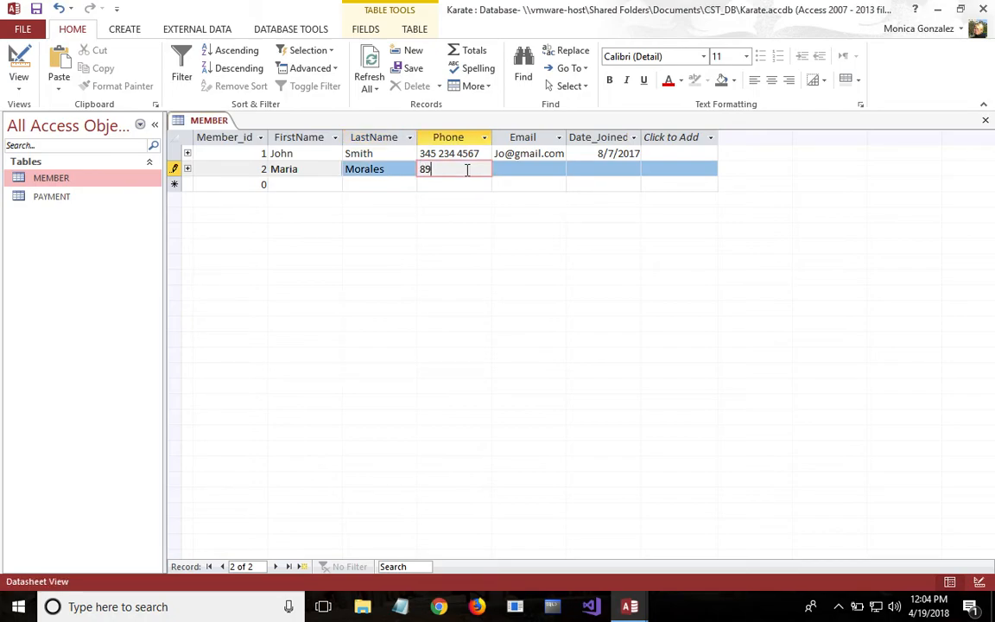
{"action": "left_click", "coordinate": [540, 169]}
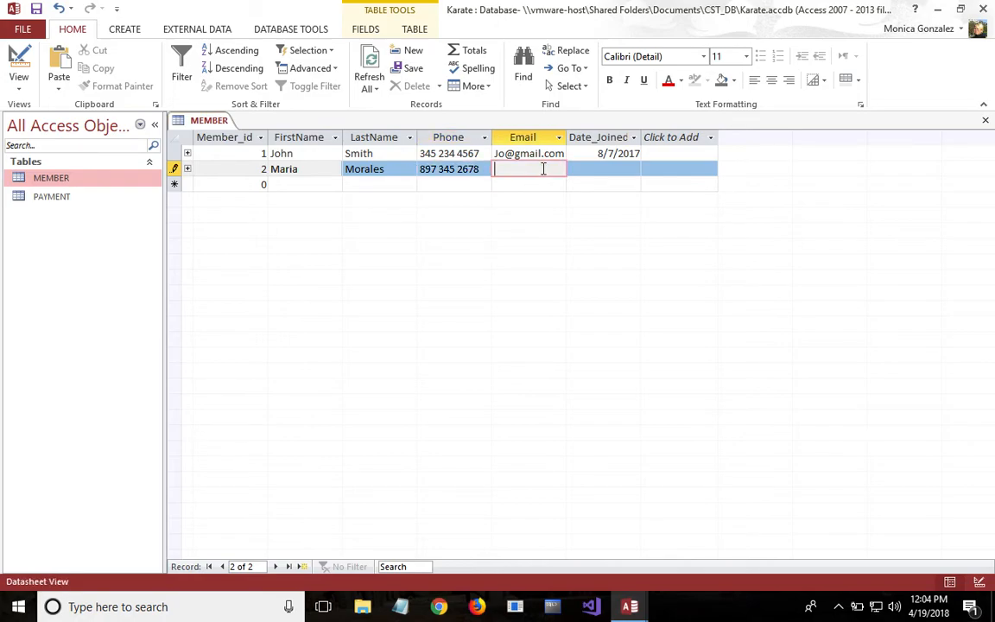
- Set the second member's Date_Joined to 2/14/2017 using the date picker
{"action": "left_click", "coordinate": [628, 173]}
{"action": "key", "text": "Tab"}
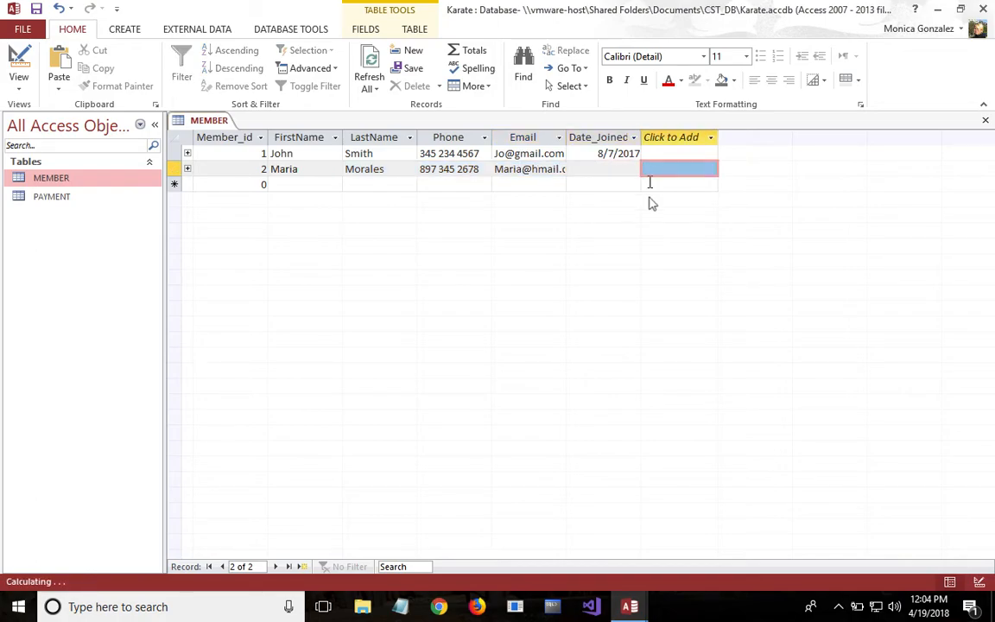
{"action": "left_click", "coordinate": [633, 171]}
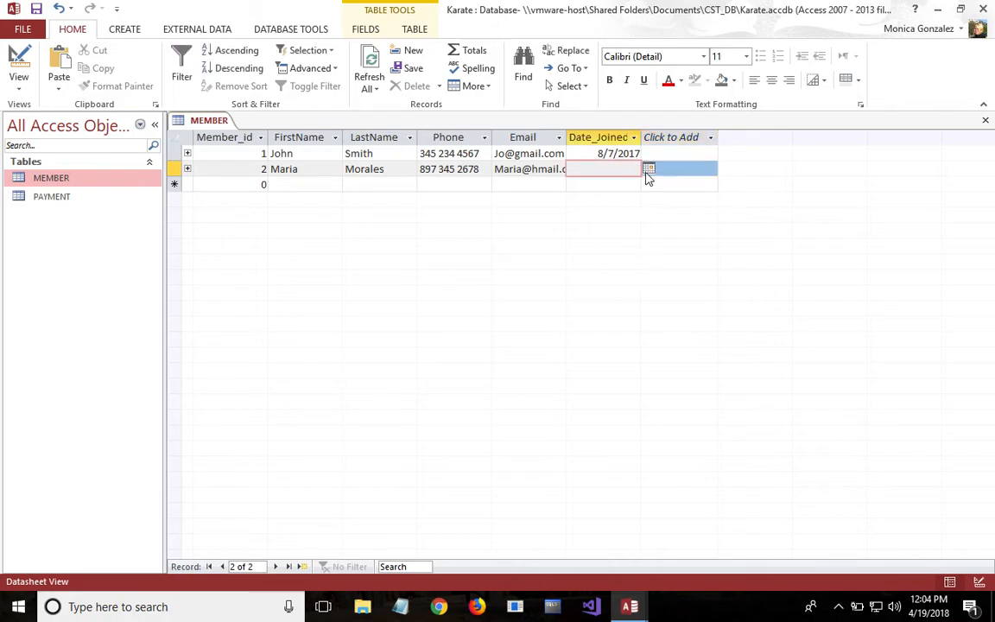
{"action": "left_click", "coordinate": [649, 169]}
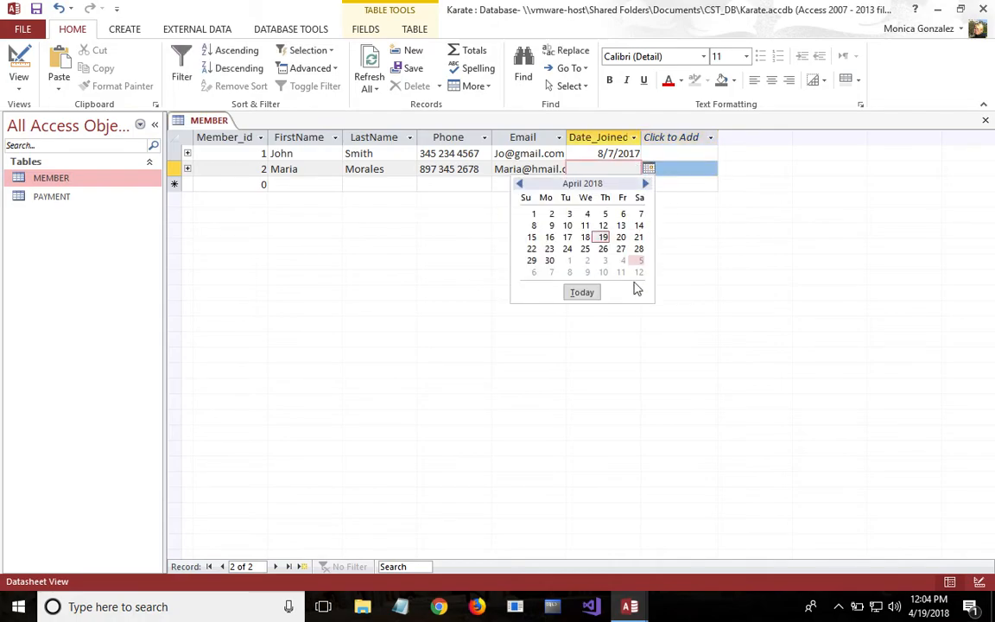
{"action": "left_click", "coordinate": [520, 184]}
{"action": "double_click", "coordinate": [520, 185]}
{"action": "double_click", "coordinate": [519, 185]}
{"action": "left_click", "coordinate": [519, 184]}
{"action": "double_click", "coordinate": [519, 185]}
{"action": "double_click", "coordinate": [519, 185]}
{"action": "double_click", "coordinate": [519, 185]}
{"action": "double_click", "coordinate": [519, 185]}
{"action": "left_click", "coordinate": [566, 236]}
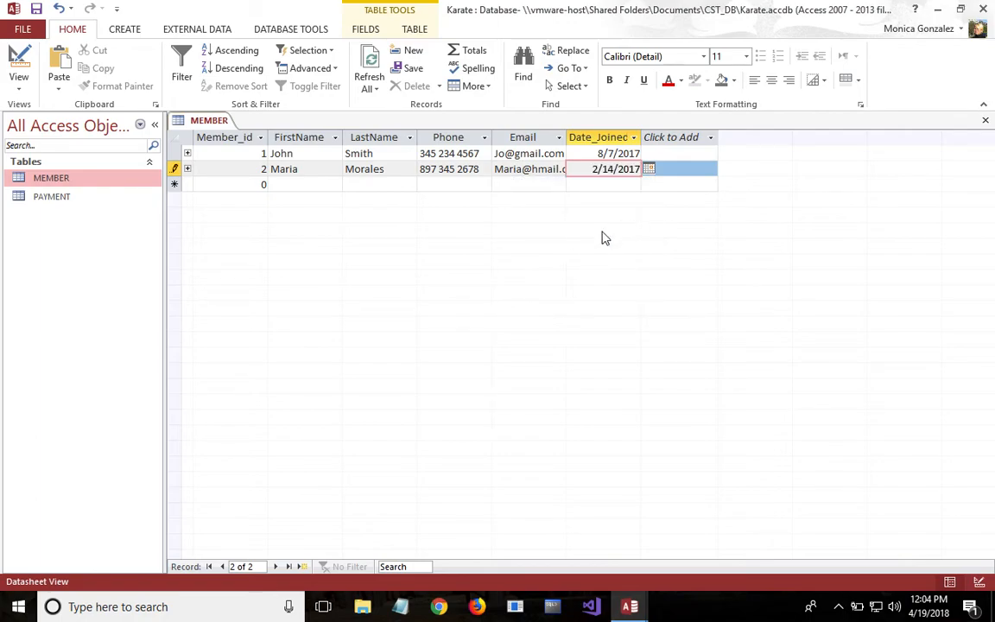
- Add a third MEMBER record with Member_id 3 and the member's first and last name
{"action": "left_click", "coordinate": [265, 185]}
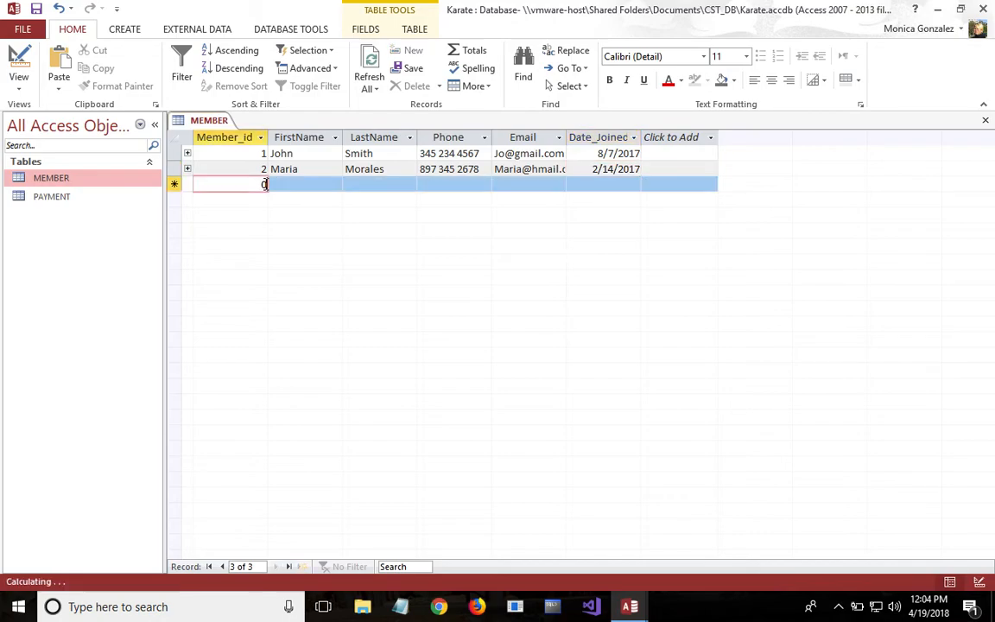
{"action": "type", "text": "3"}
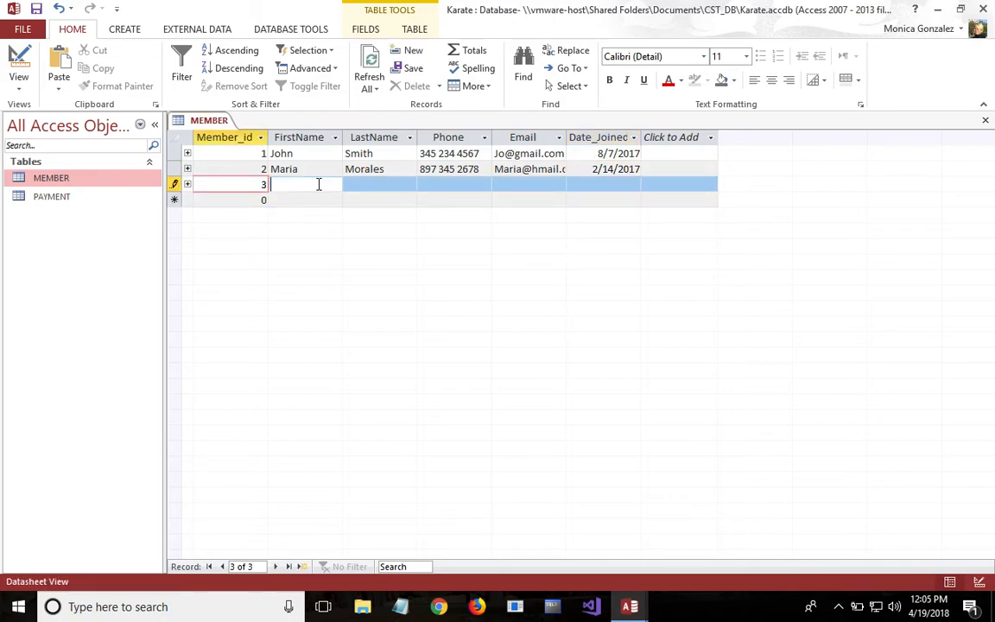
{"action": "left_click", "coordinate": [318, 184]}
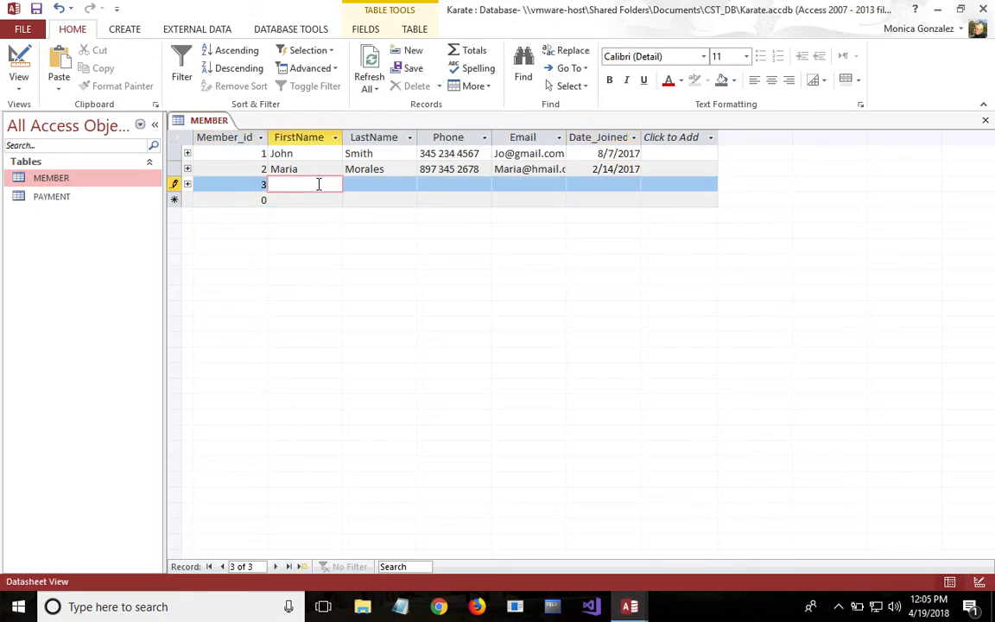
{"action": "left_click", "coordinate": [380, 185]}
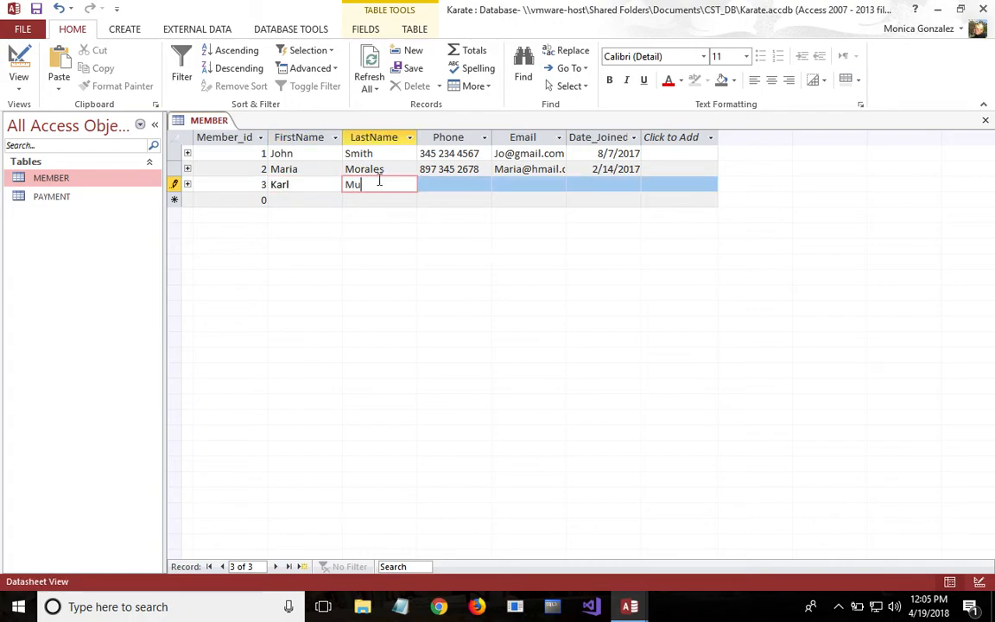
- Enter the phone number and email address in the third member's record
{"action": "left_click", "coordinate": [467, 195]}
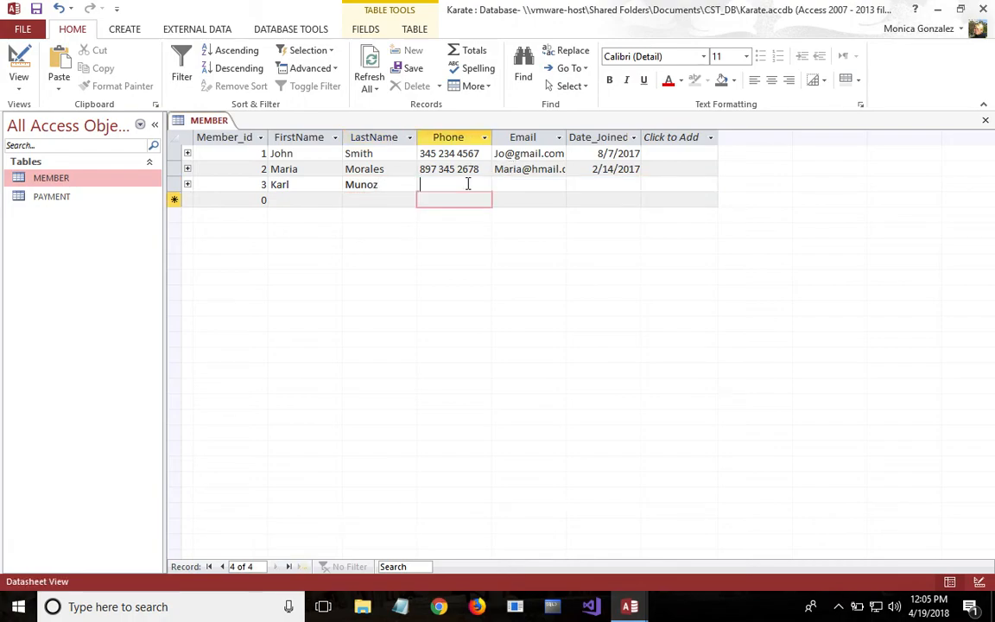
{"action": "left_click", "coordinate": [468, 185]}
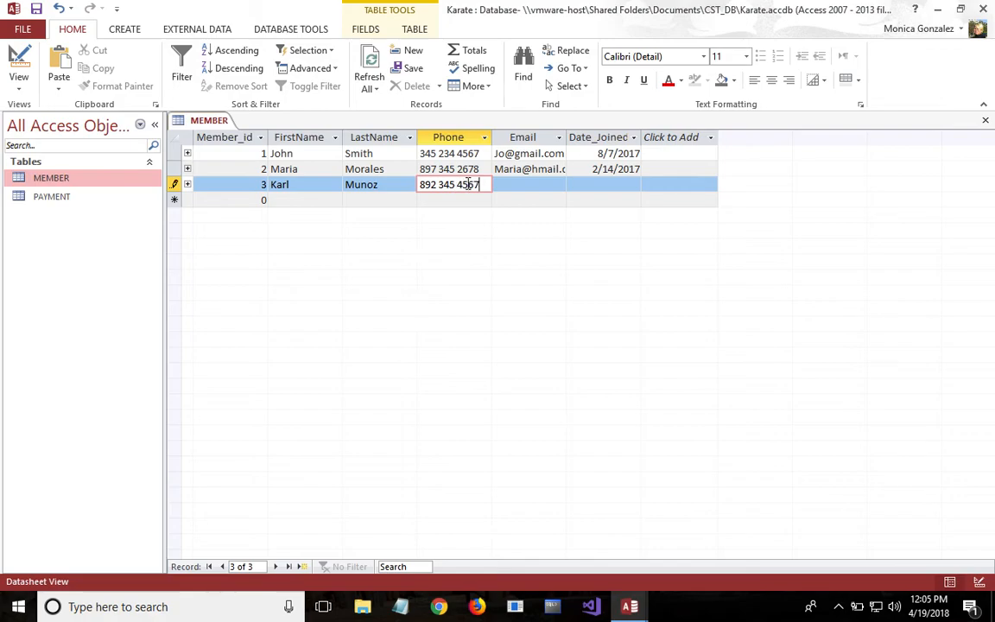
{"action": "left_click", "coordinate": [538, 198]}
{"action": "left_click", "coordinate": [540, 183]}
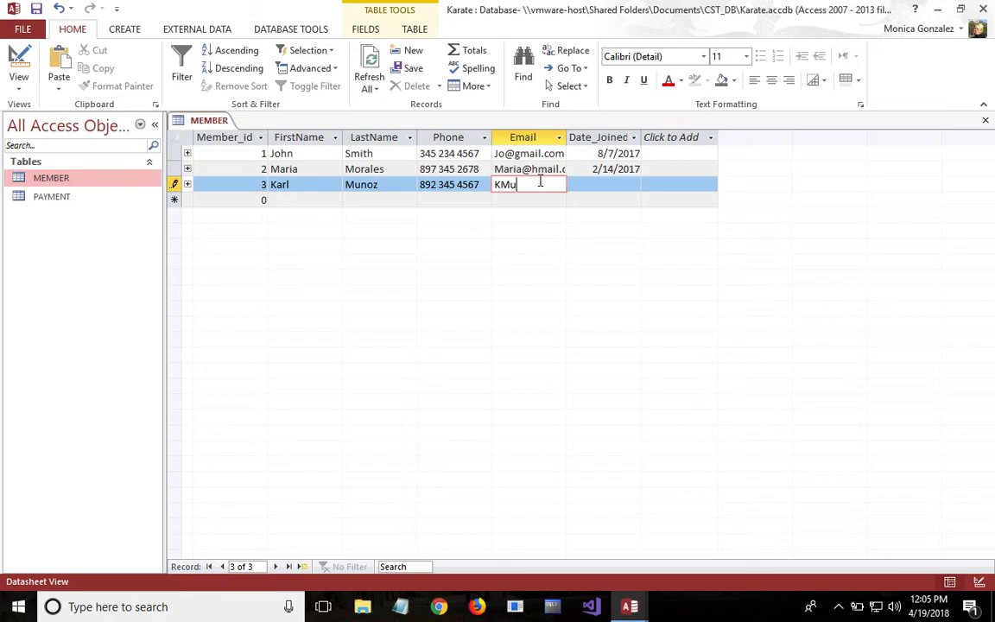
- Set the third member's Date_Joined to 12/16/2016 using the date picker and save the record
{"action": "key", "text": "Tab"}
{"action": "left_click", "coordinate": [648, 186]}
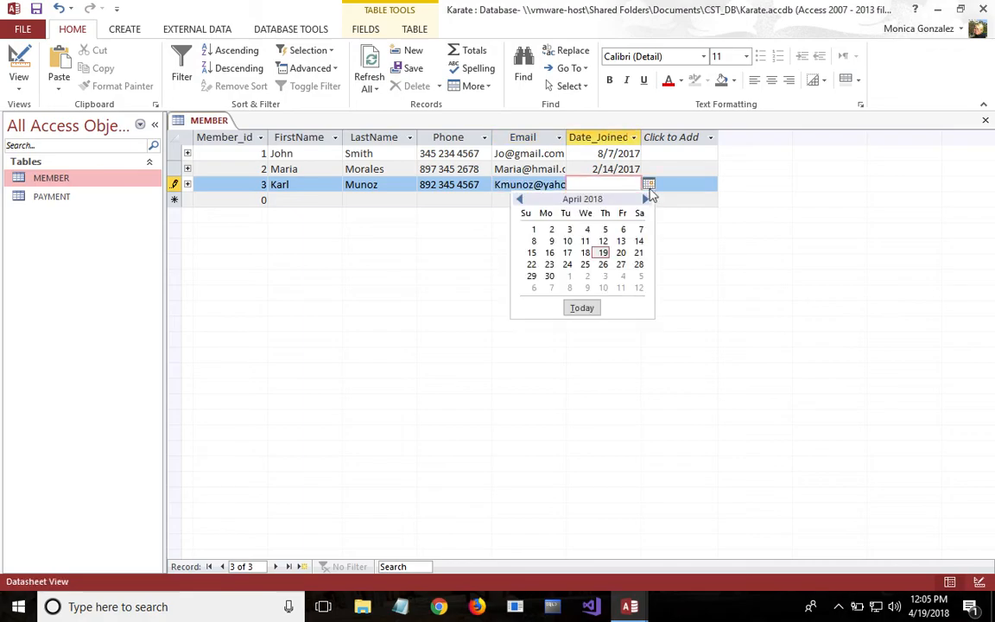
{"action": "left_click", "coordinate": [520, 199]}
{"action": "left_click", "coordinate": [519, 200]}
{"action": "left_click", "coordinate": [520, 200]}
{"action": "left_click", "coordinate": [519, 200]}
{"action": "left_click", "coordinate": [520, 199]}
{"action": "left_click", "coordinate": [519, 200]}
{"action": "left_click", "coordinate": [519, 200]}
{"action": "left_click", "coordinate": [519, 199]}
{"action": "left_click", "coordinate": [519, 199]}
{"action": "left_click", "coordinate": [520, 200]}
{"action": "left_click", "coordinate": [520, 200]}
{"action": "left_click", "coordinate": [520, 199]}
{"action": "left_click", "coordinate": [519, 200]}
{"action": "left_click", "coordinate": [519, 199]}
{"action": "left_click", "coordinate": [520, 200]}
{"action": "left_click", "coordinate": [519, 199]}
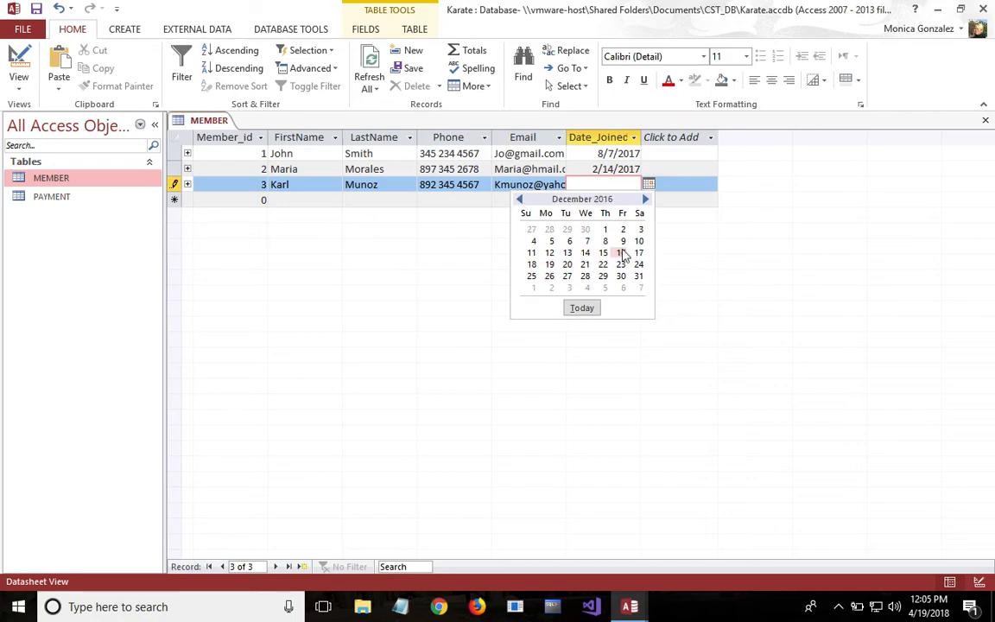
{"action": "left_click", "coordinate": [621, 254]}
{"action": "key", "text": "ctrl+s"}
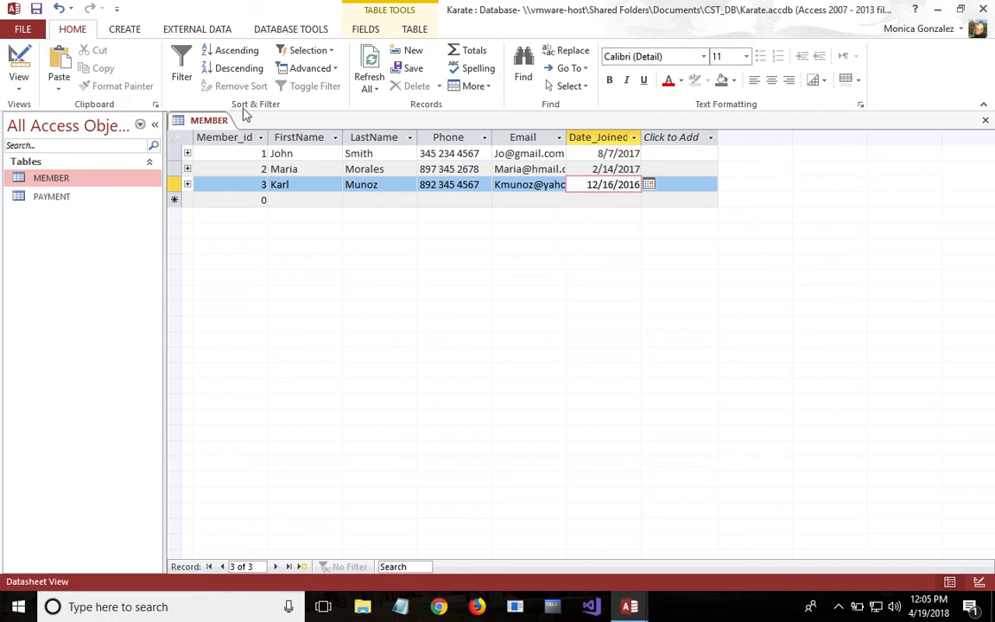
- Open the PAYMENT table and start its first record with Payment_id 10 and payment date 4/1/2018
{"action": "left_click", "coordinate": [86, 198]}
{"action": "double_click", "coordinate": [85, 197]}
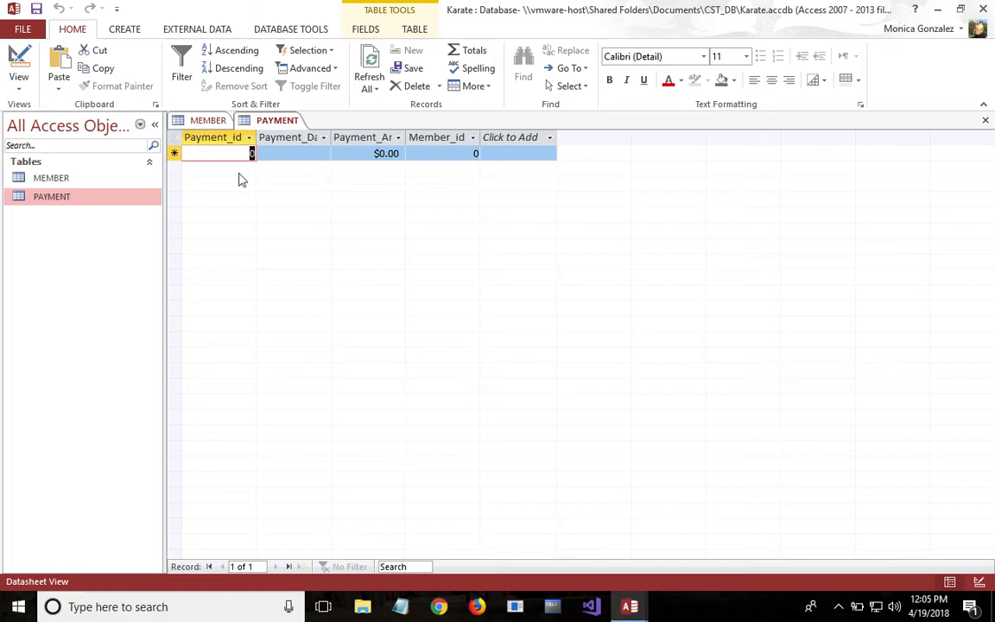
{"action": "type", "text": "10"}
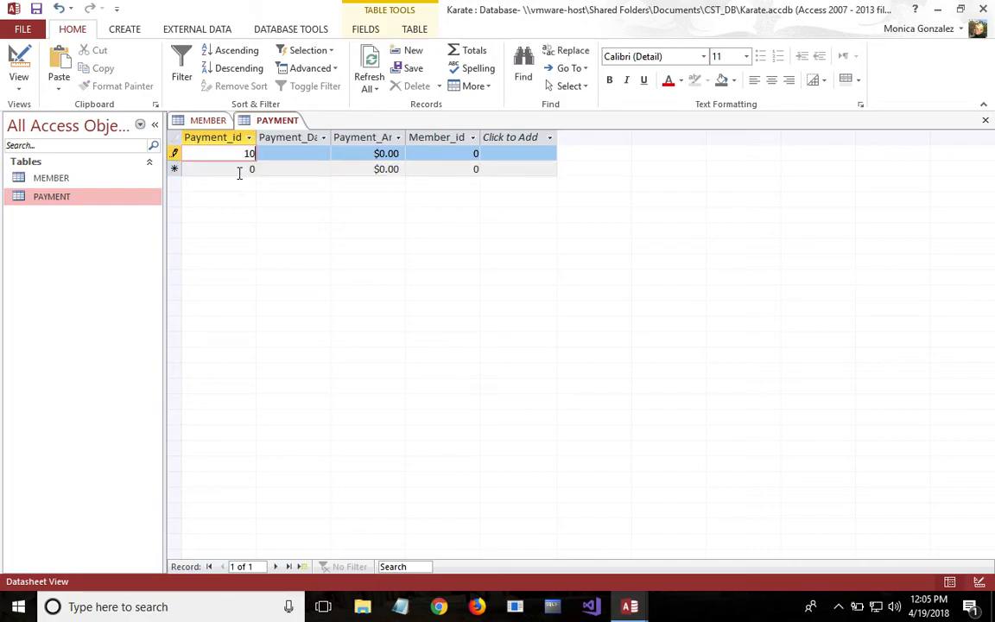
{"action": "left_click", "coordinate": [283, 153]}
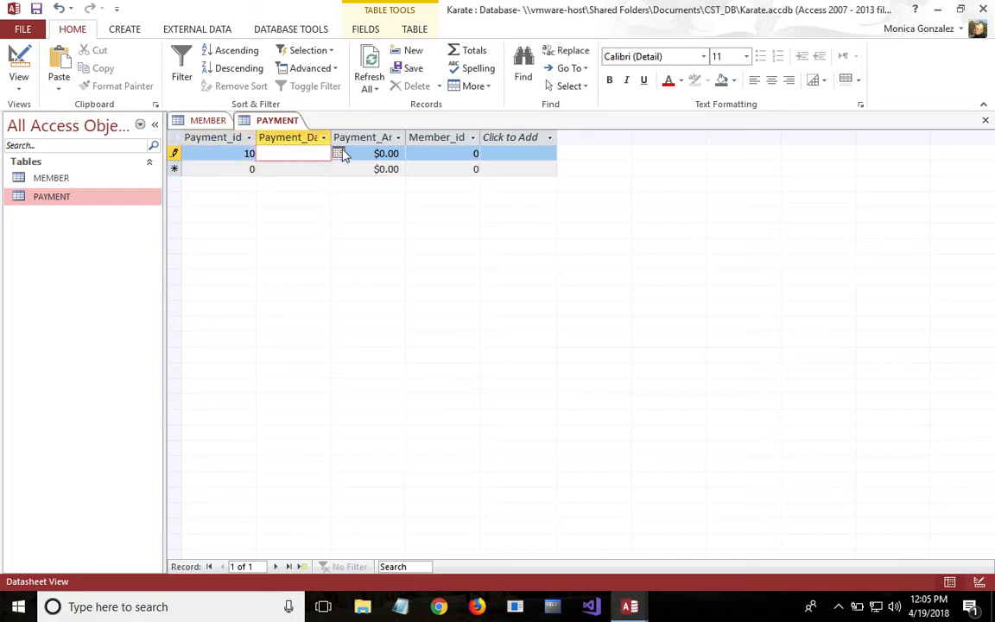
{"action": "left_click", "coordinate": [339, 153]}
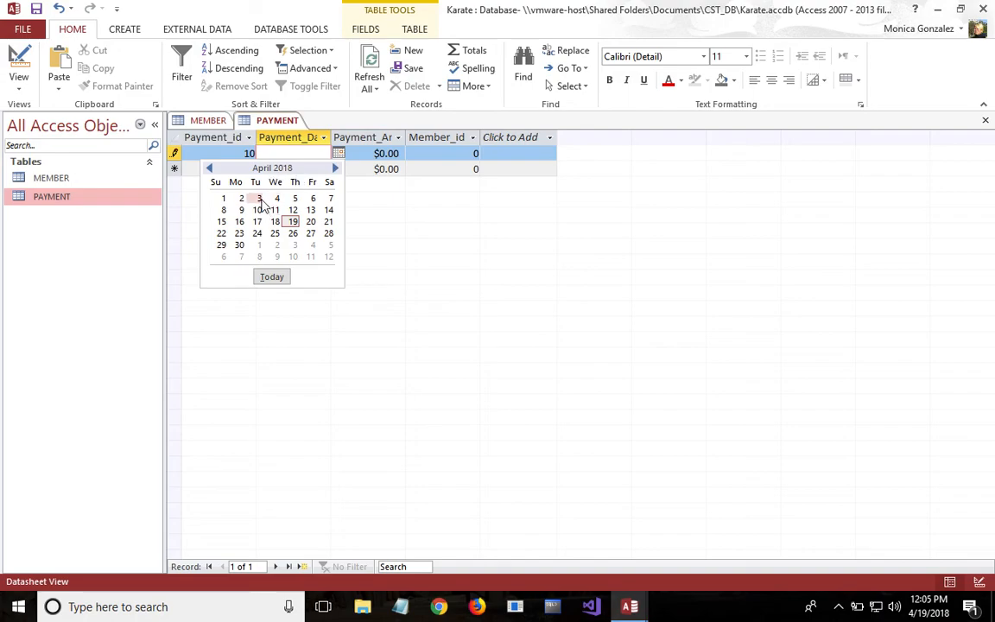
{"action": "left_click", "coordinate": [223, 199]}
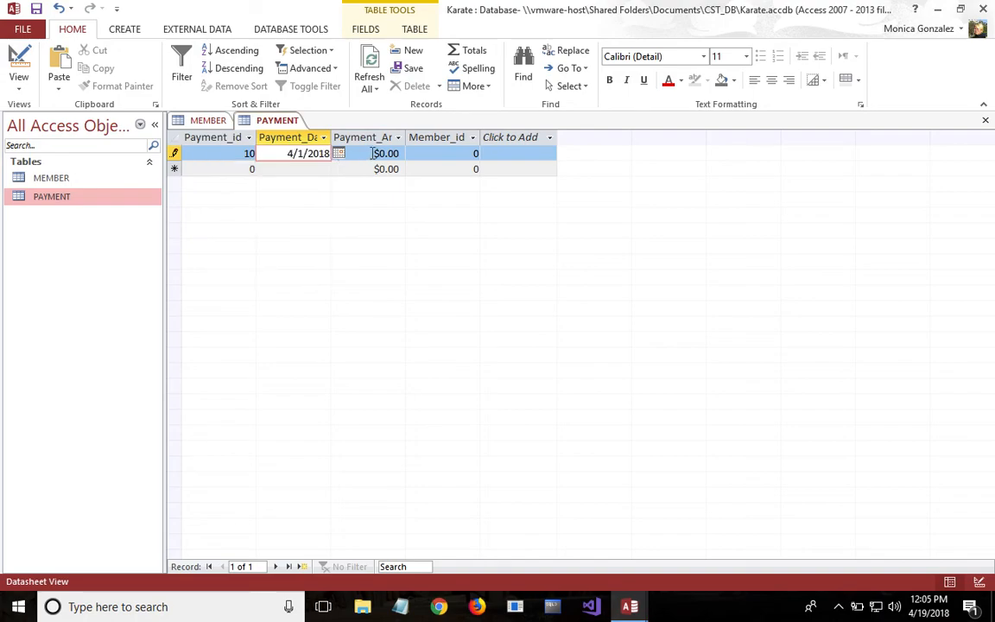
- Set payment 10's amount to $150.00 and its Member_id to 1
{"action": "left_click", "coordinate": [374, 153]}
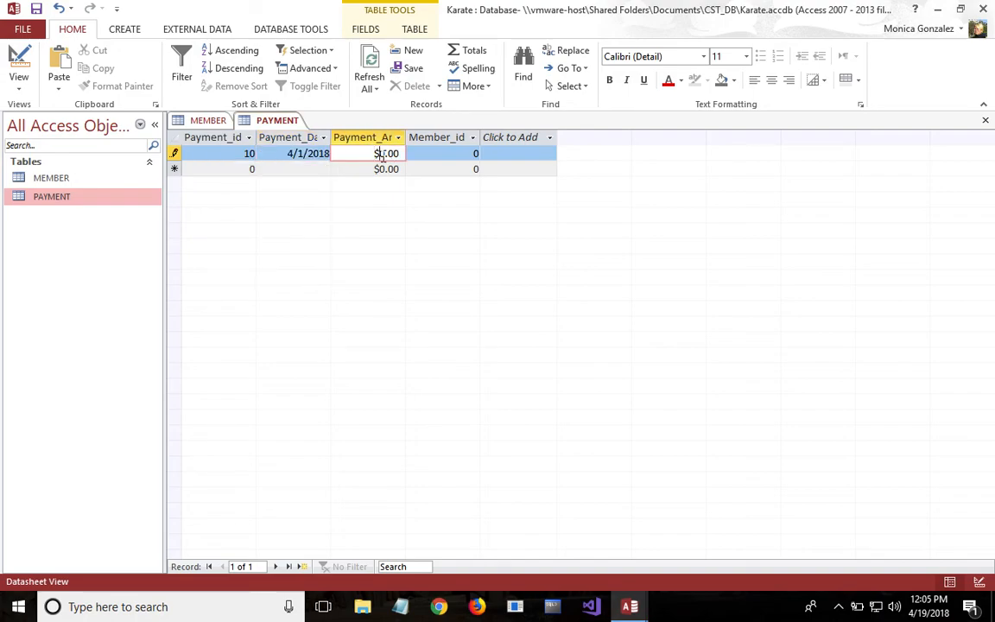
{"action": "type", "text": "150"}
{"action": "left_click", "coordinate": [461, 151]}
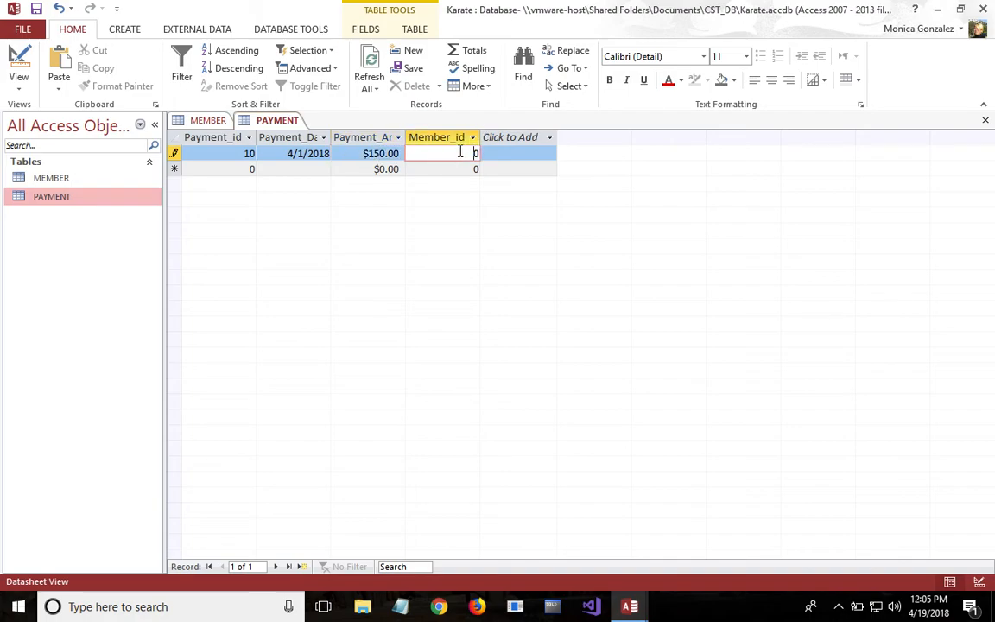
{"action": "type", "text": "1"}
- Start a second PAYMENT record with Payment_id 20 and payment date 4/6/2018
{"action": "left_click", "coordinate": [249, 168]}
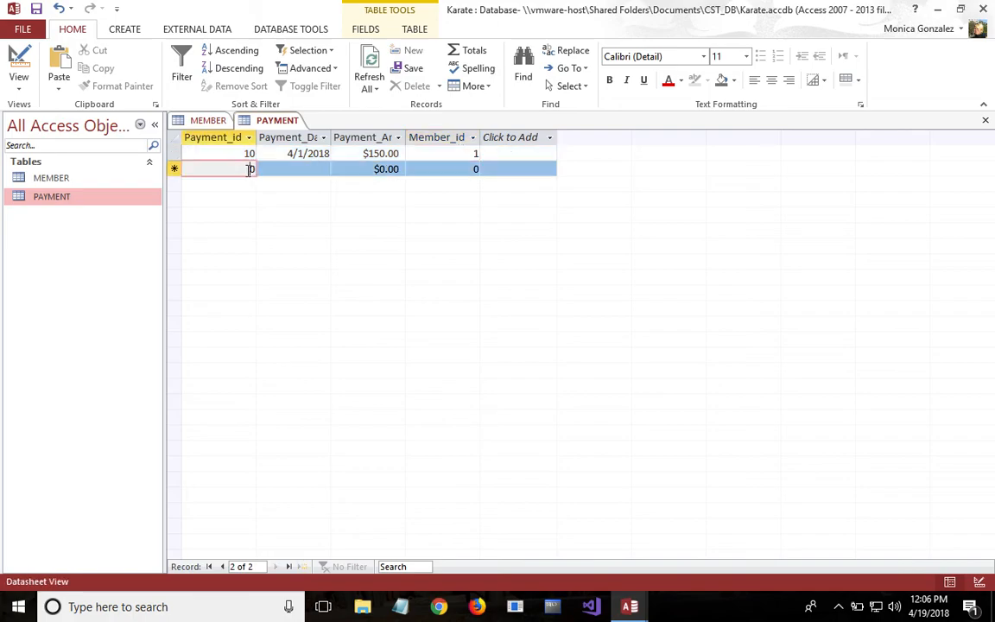
{"action": "type", "text": "20"}
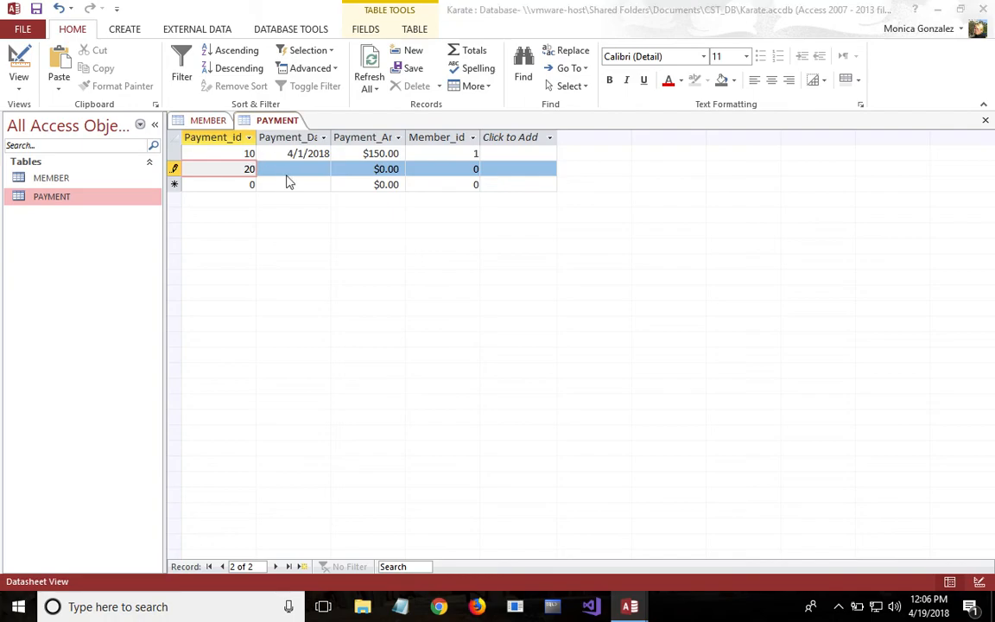
{"action": "left_click", "coordinate": [290, 182]}
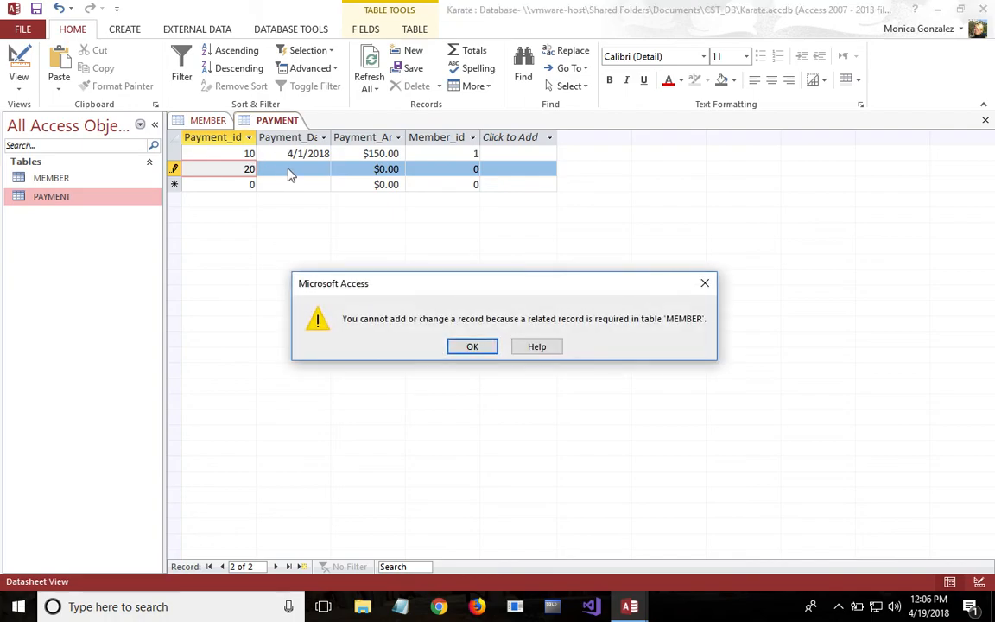
{"action": "left_click", "coordinate": [481, 348]}
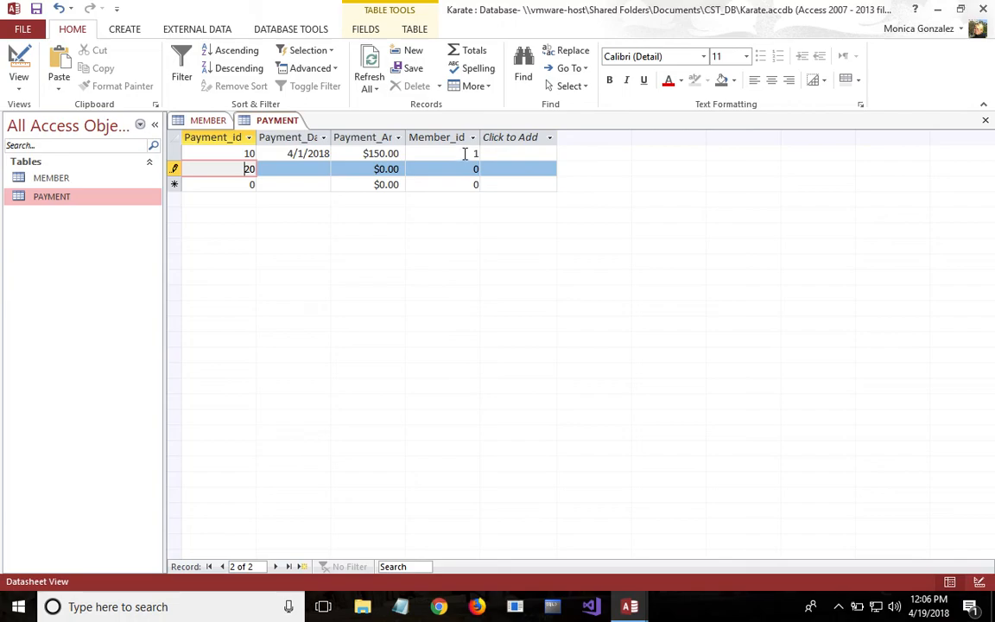
{"action": "left_click", "coordinate": [299, 169]}
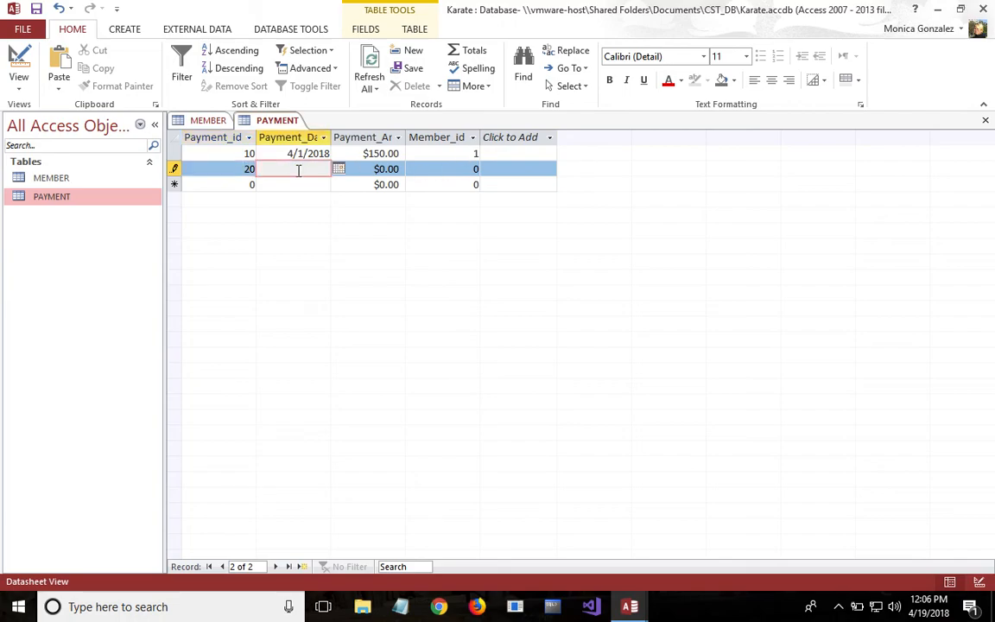
{"action": "left_click", "coordinate": [338, 169]}
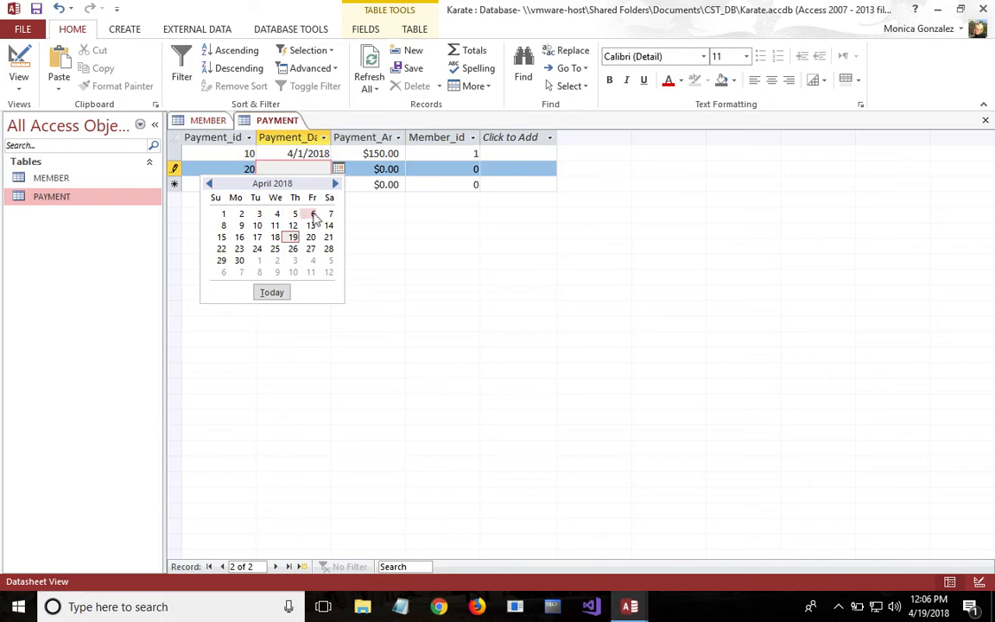
{"action": "left_click", "coordinate": [313, 213]}
- Set payment 20's amount to $100.00 and its Member_id to 2
{"action": "left_click", "coordinate": [386, 170]}
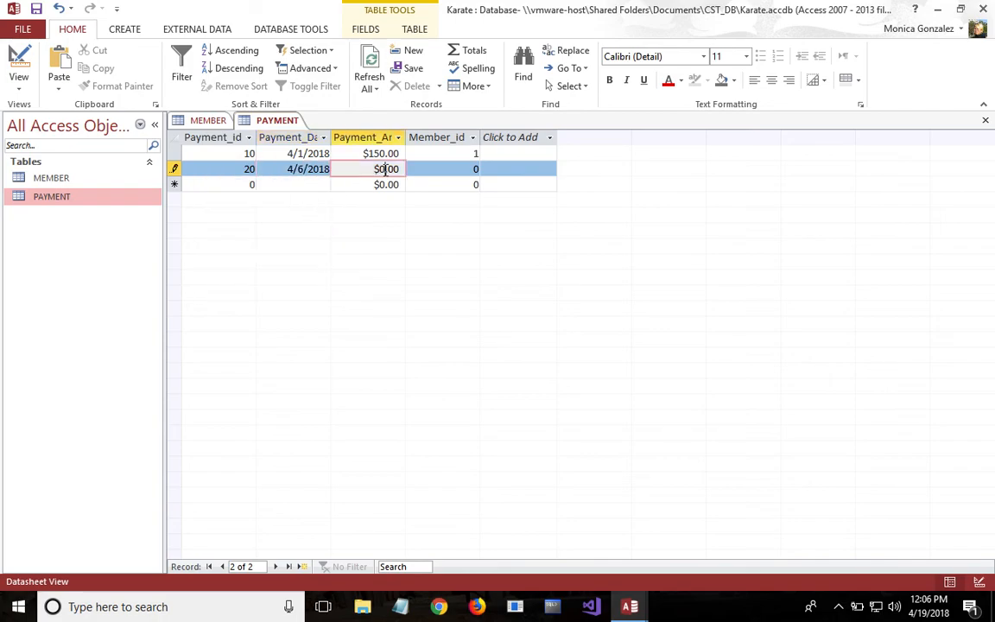
{"action": "type", "text": "10"}
{"action": "left_click", "coordinate": [458, 171]}
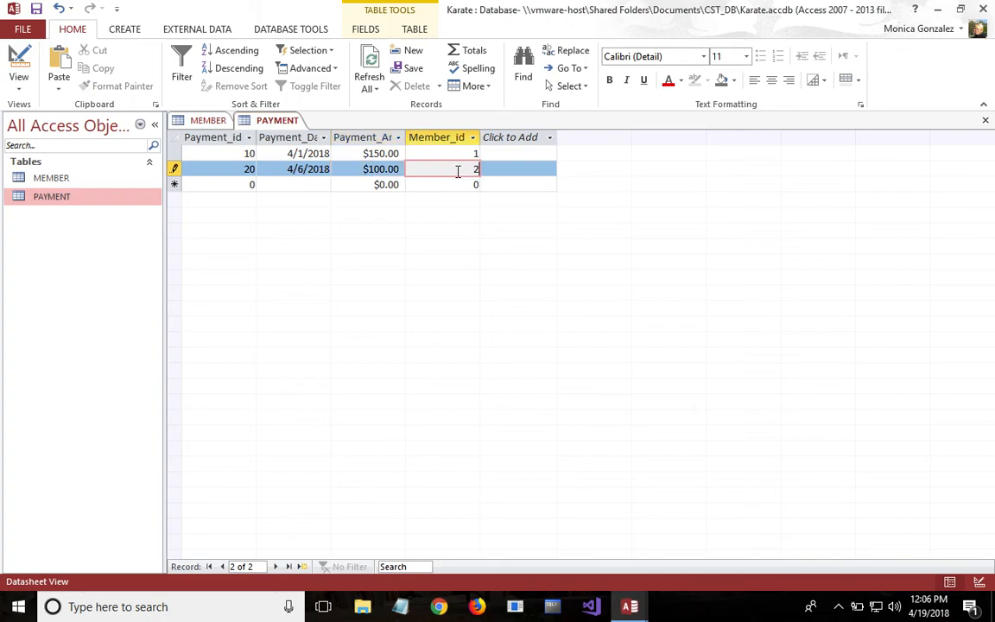
- Start a third PAYMENT record with Payment_id 30 and payment date 4/10/2018
{"action": "left_click", "coordinate": [253, 186]}
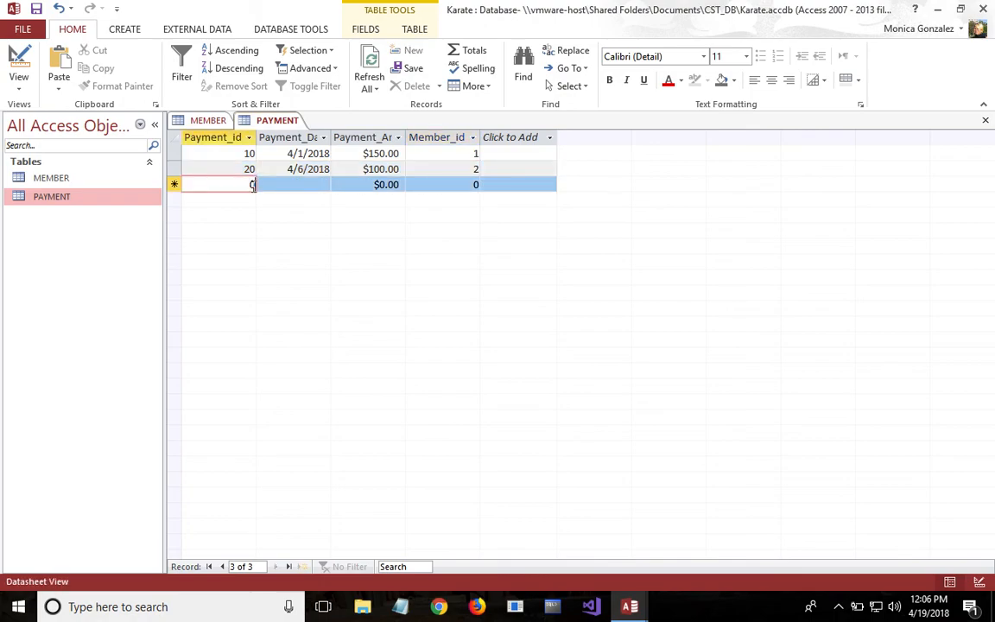
{"action": "key", "text": "BackSpace"}
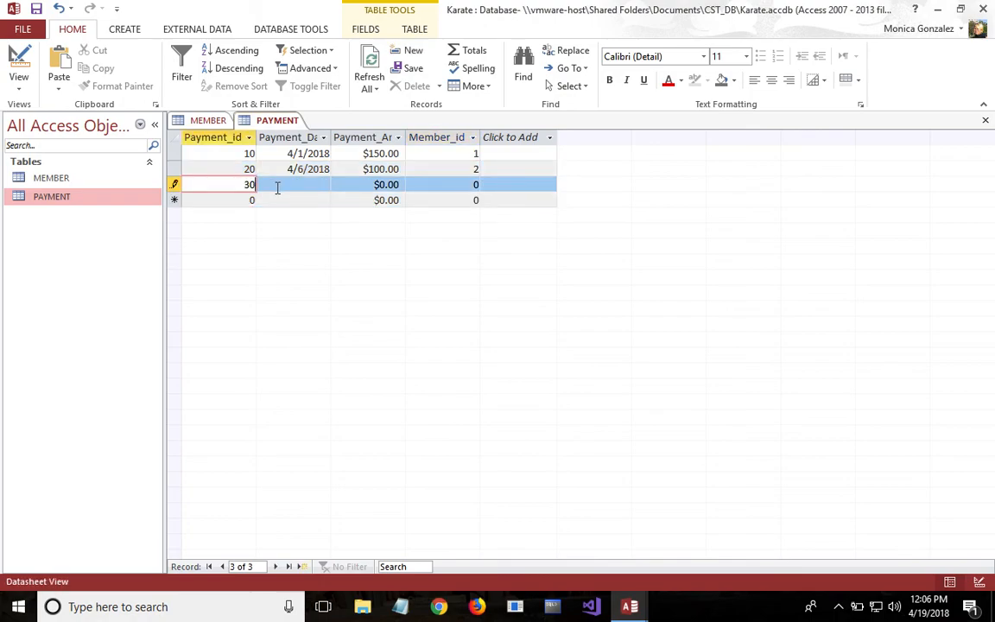
{"action": "left_click", "coordinate": [277, 187]}
{"action": "left_click", "coordinate": [339, 185]}
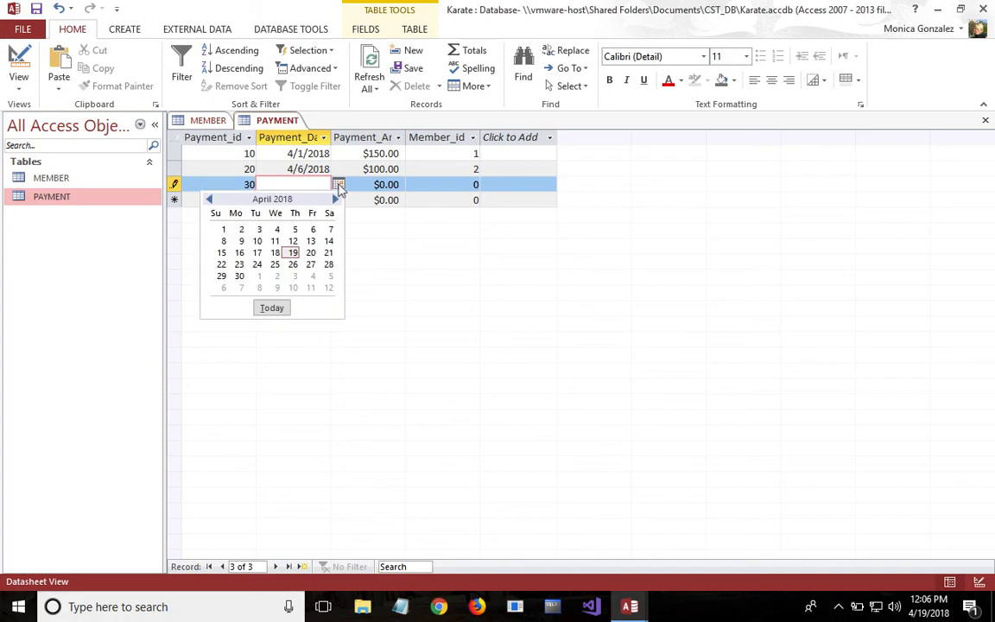
{"action": "left_click", "coordinate": [256, 241]}
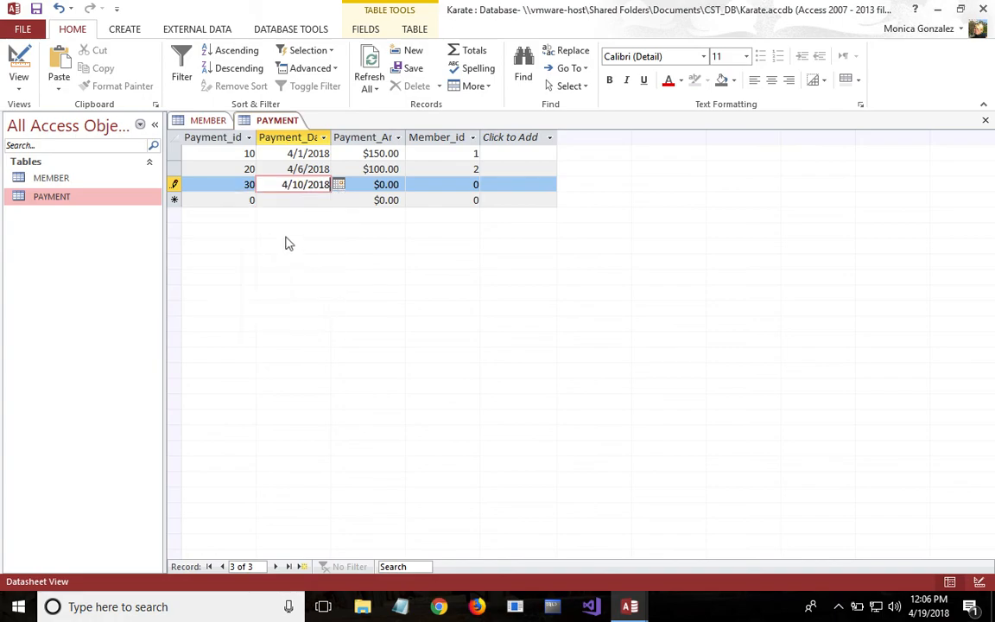
- Set payment 30's amount to $80.00 and its Member_id to 3, and save the record
{"action": "left_click", "coordinate": [384, 184]}
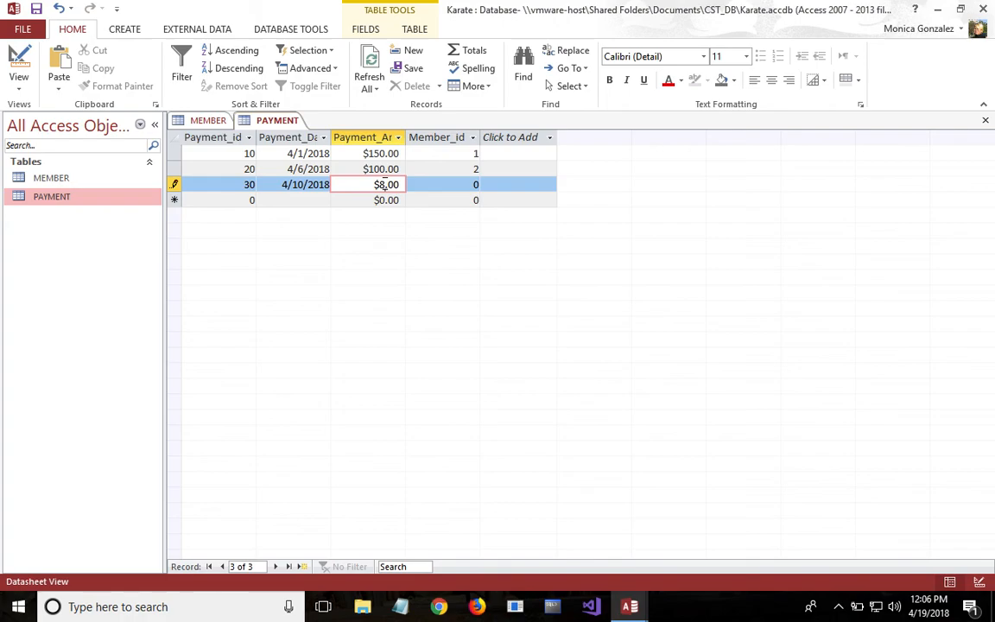
{"action": "left_click", "coordinate": [476, 184]}
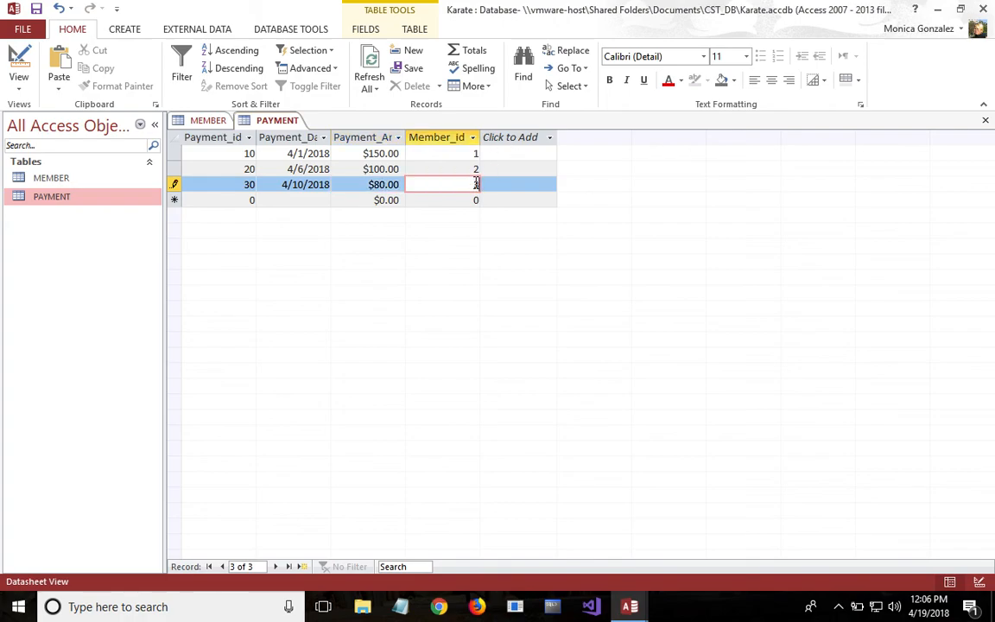
{"action": "left_click", "coordinate": [493, 220]}
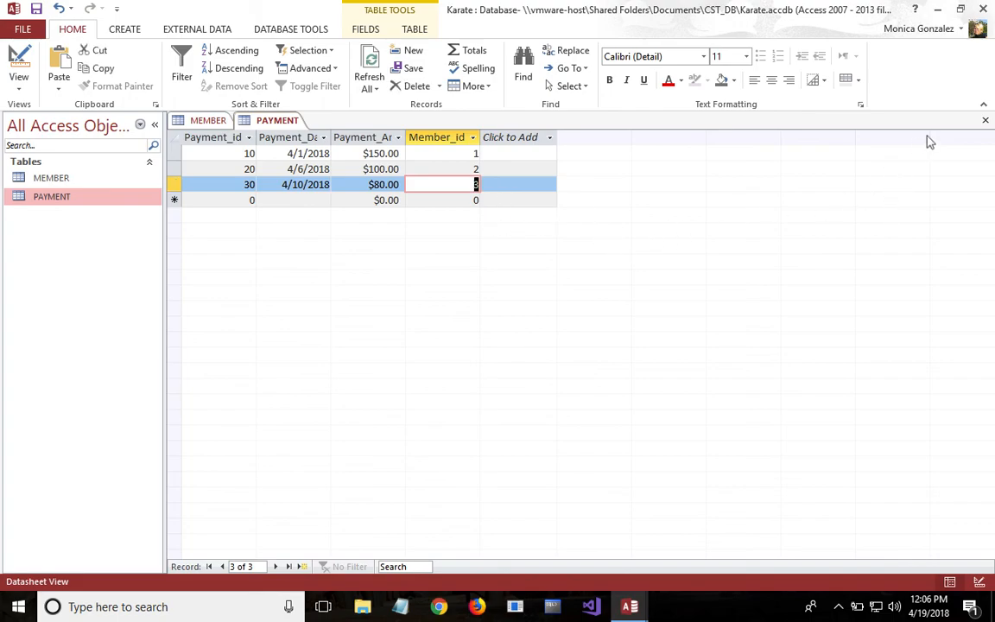
- Close the PAYMENT and MEMBER tables, exit Access completely and return to the desktop
{"action": "left_click", "coordinate": [986, 122]}
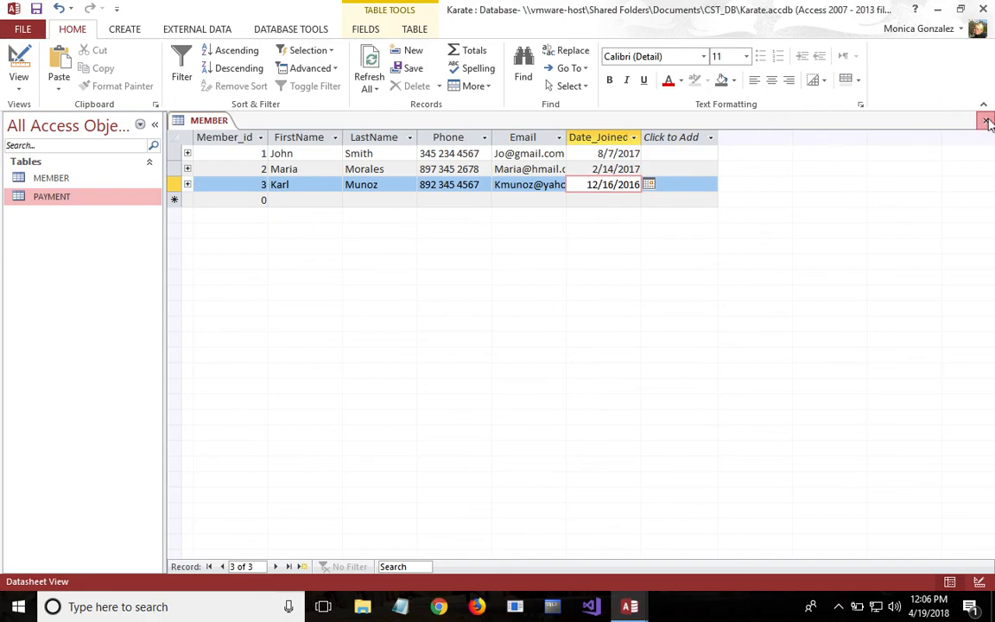
{"action": "left_click", "coordinate": [989, 123]}
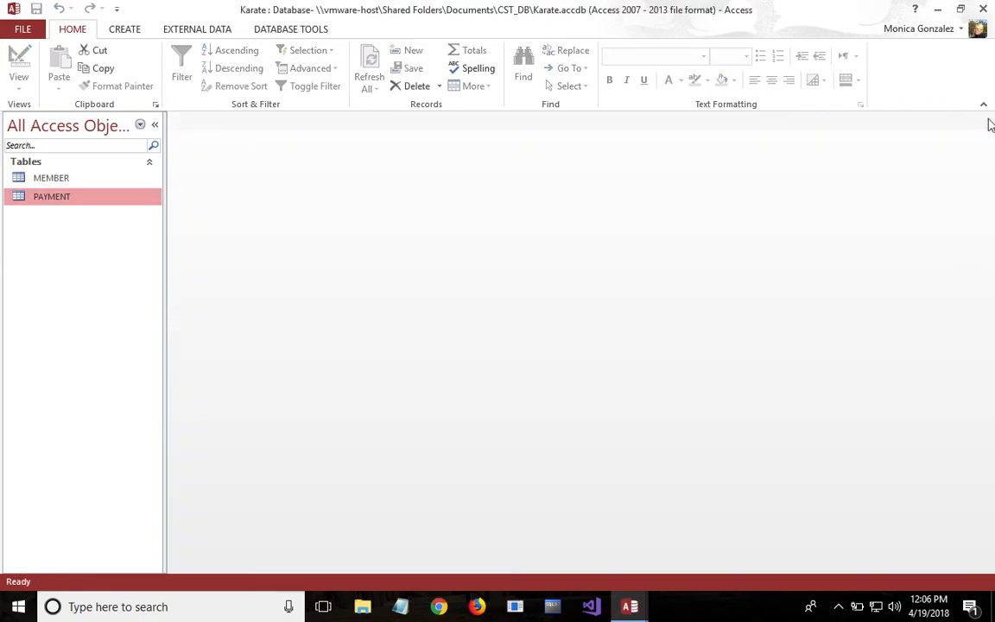
{"action": "left_click", "coordinate": [984, 11]}
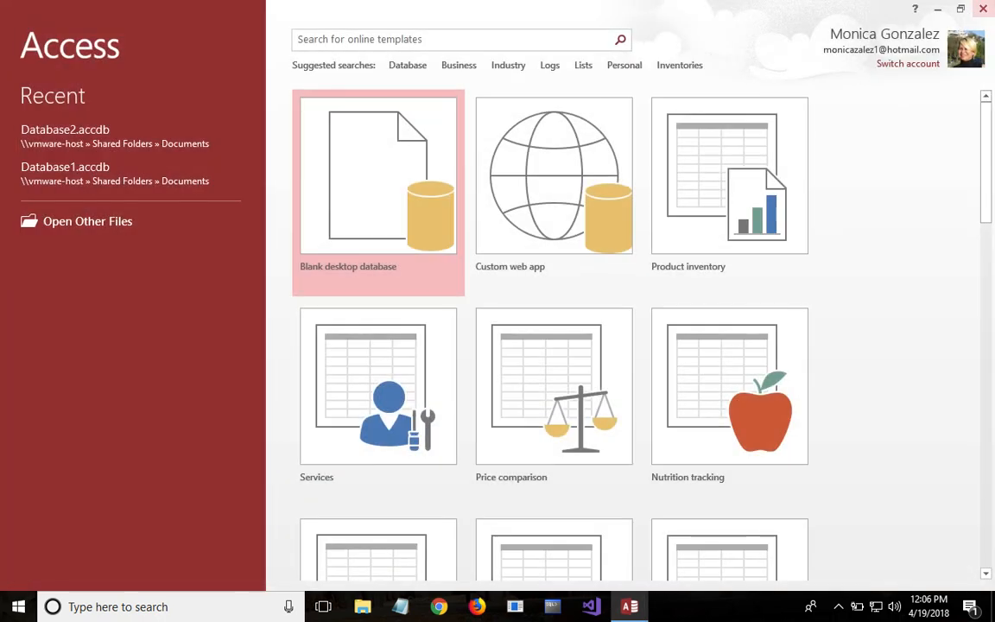
{"action": "left_click", "coordinate": [986, 9]}
{"action": "key", "text": "ctrl+Left"}
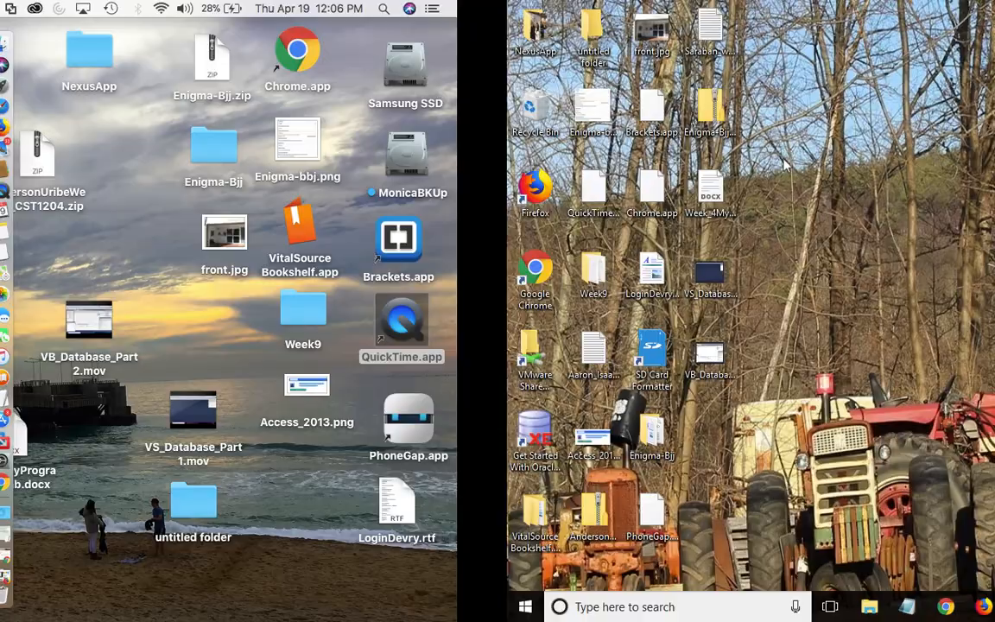